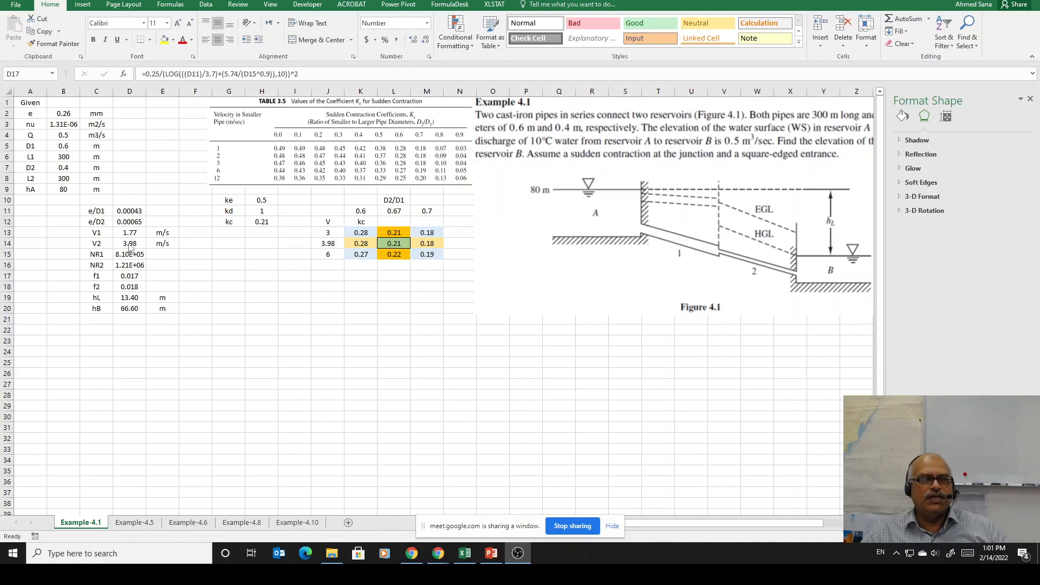
Step: Examine the V2 velocity formula and the interpolated kc formula on sheet Example-4.1, and open sheet Example-4.5
click(129, 243)
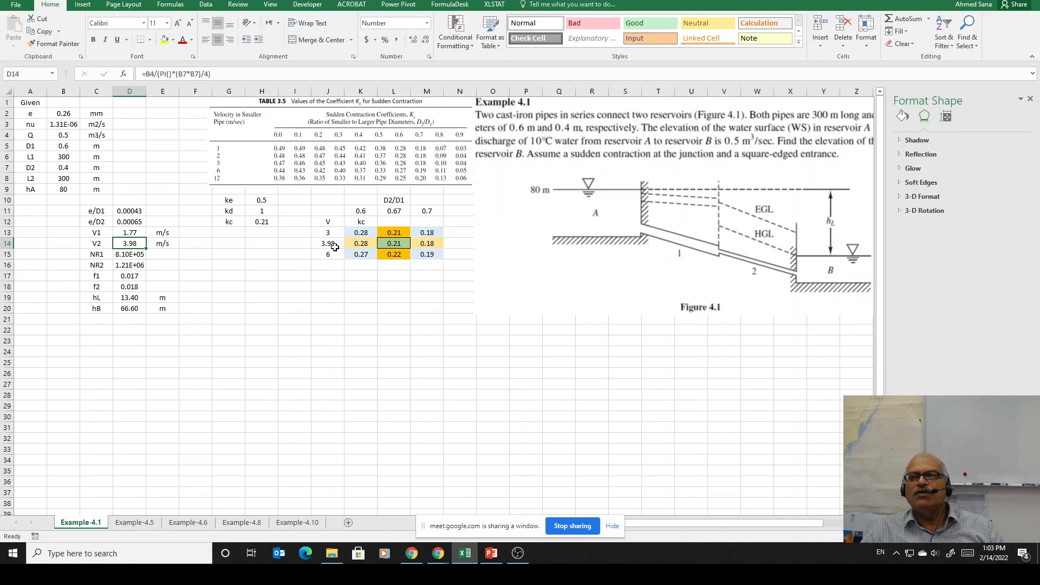
click(397, 246)
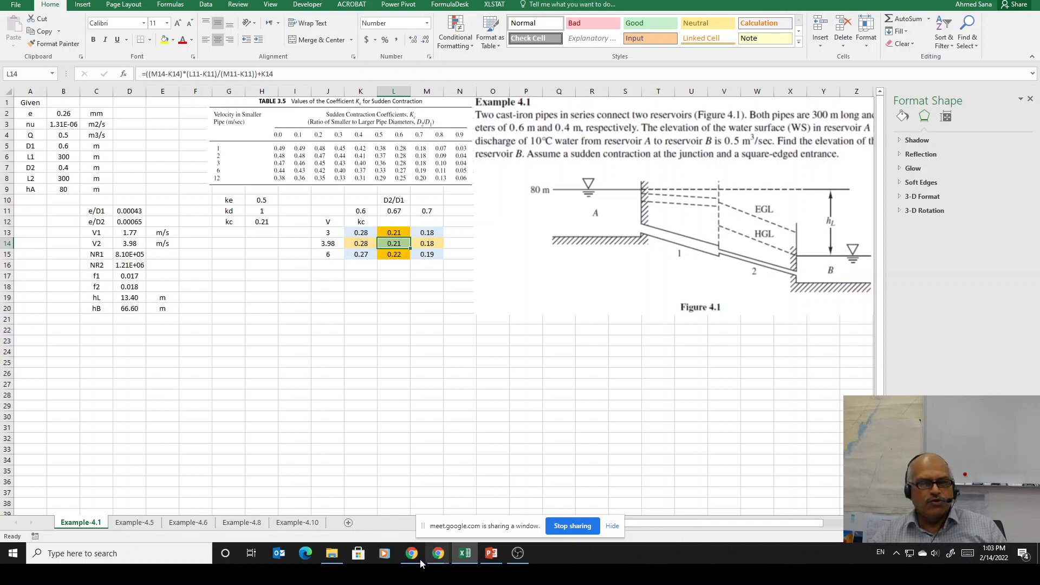
click(135, 524)
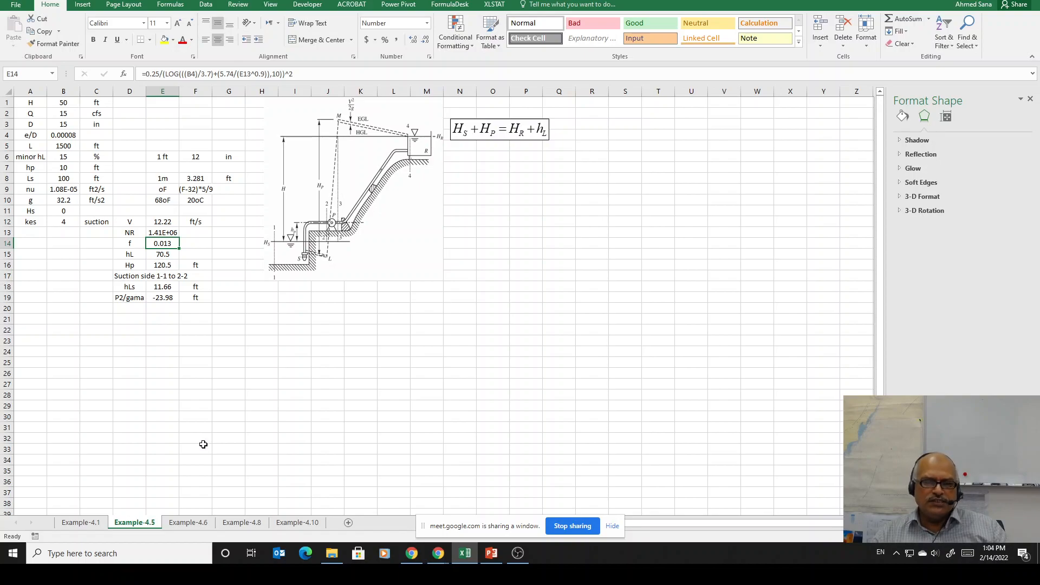
Step: On sheet Example-4.6, examine the e/D formulas of all three pipes and pipe 1's friction factor formula in the HJ 110 m trial
click(188, 528)
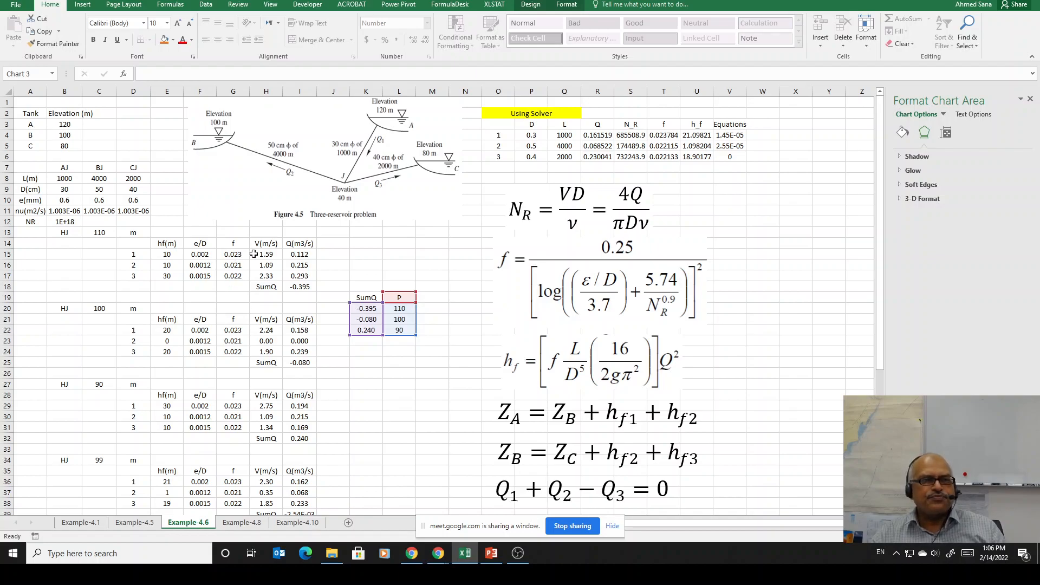
click(200, 256)
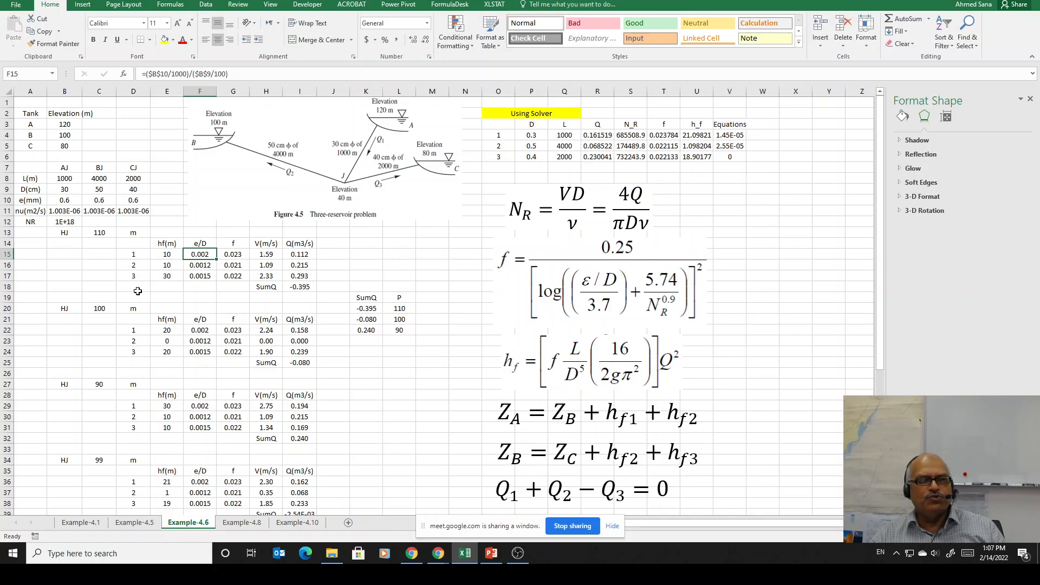
click(199, 267)
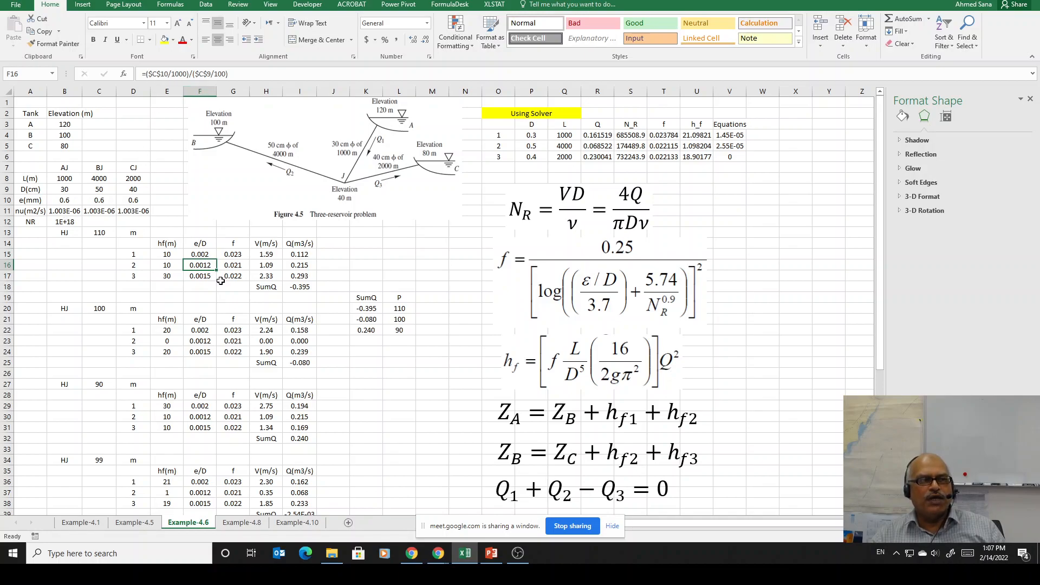
click(201, 276)
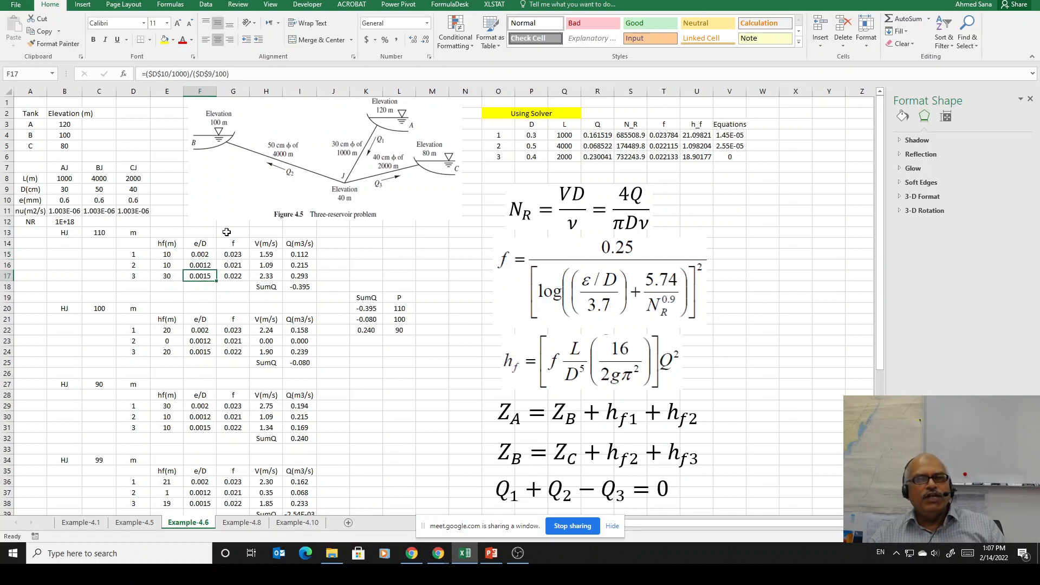
click(232, 256)
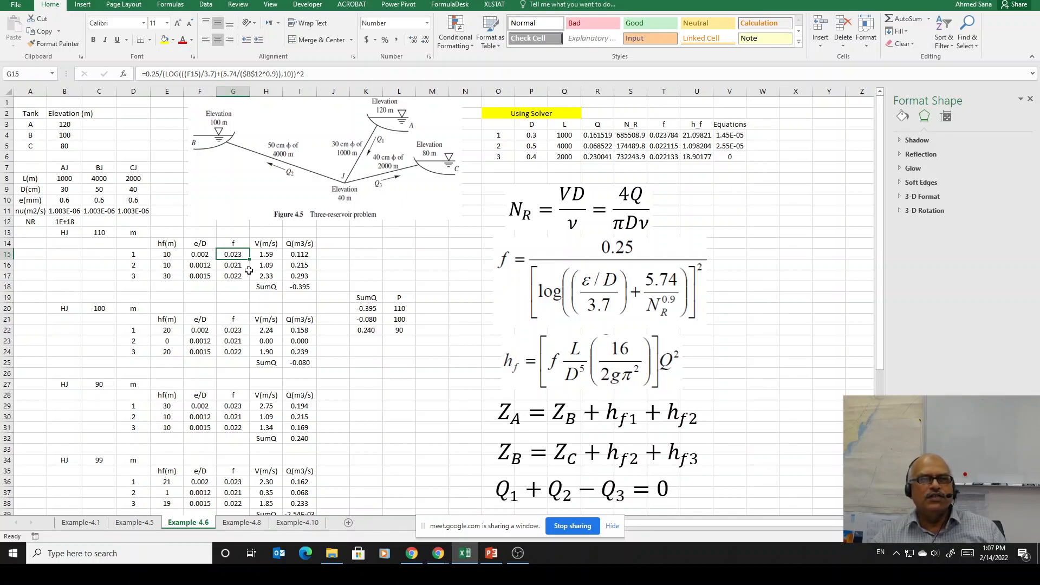
Step: Examine pipe 1's velocity formula, the three pipes' discharge formulas and the SumQ formula in the HJ 110 m trial
click(268, 254)
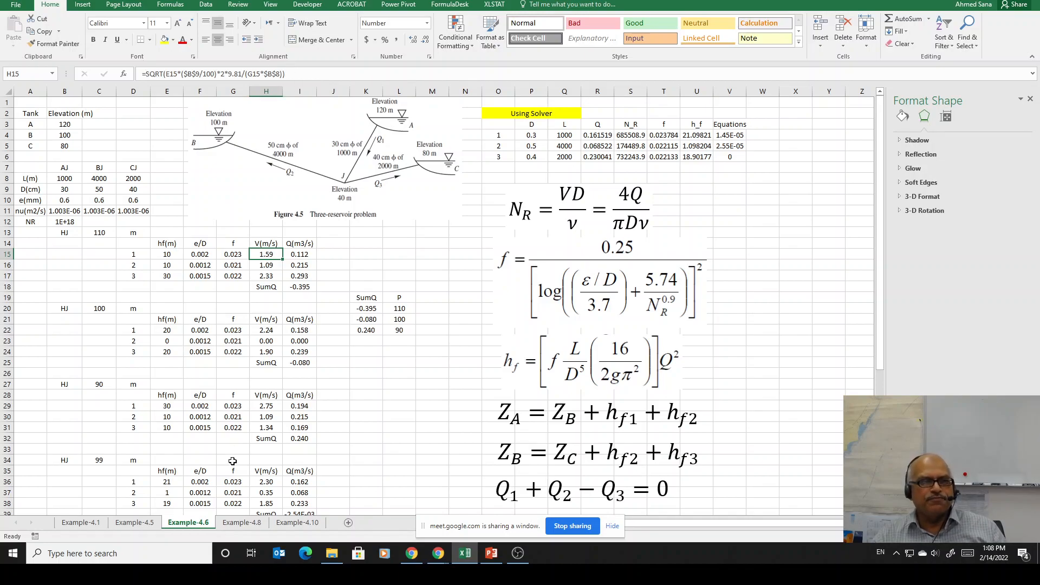
click(299, 256)
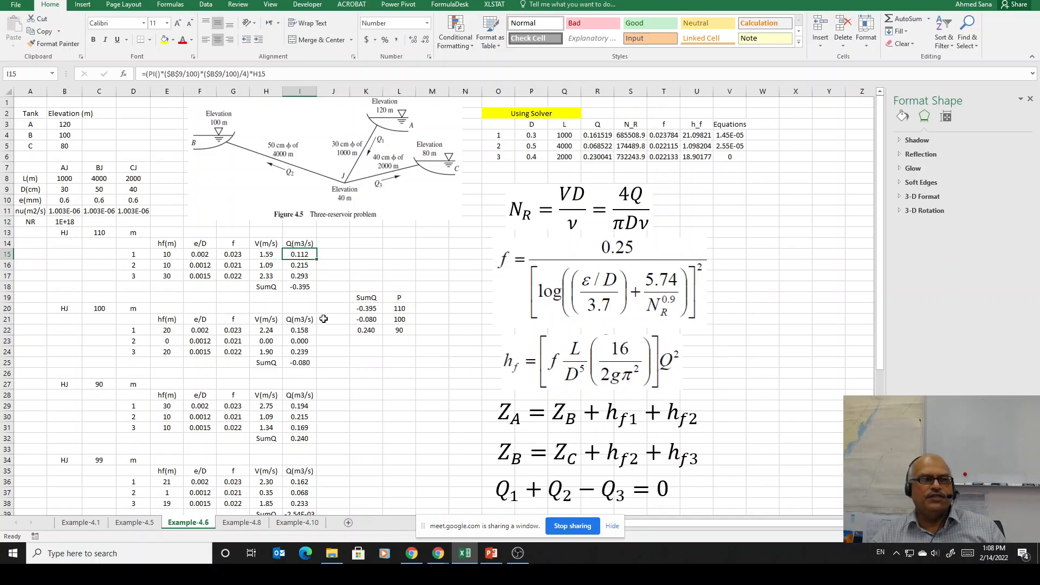
click(302, 266)
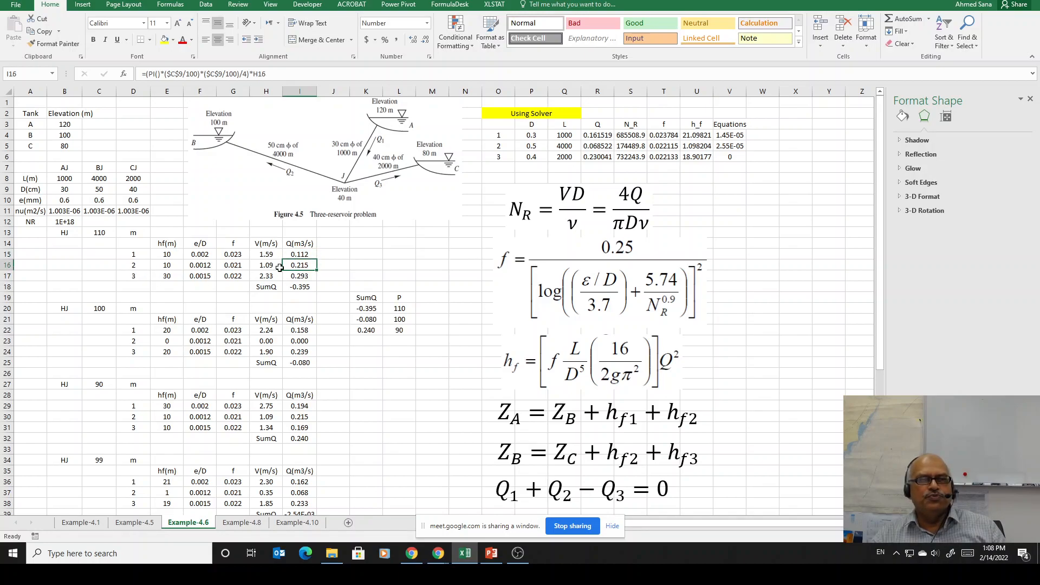
click(305, 276)
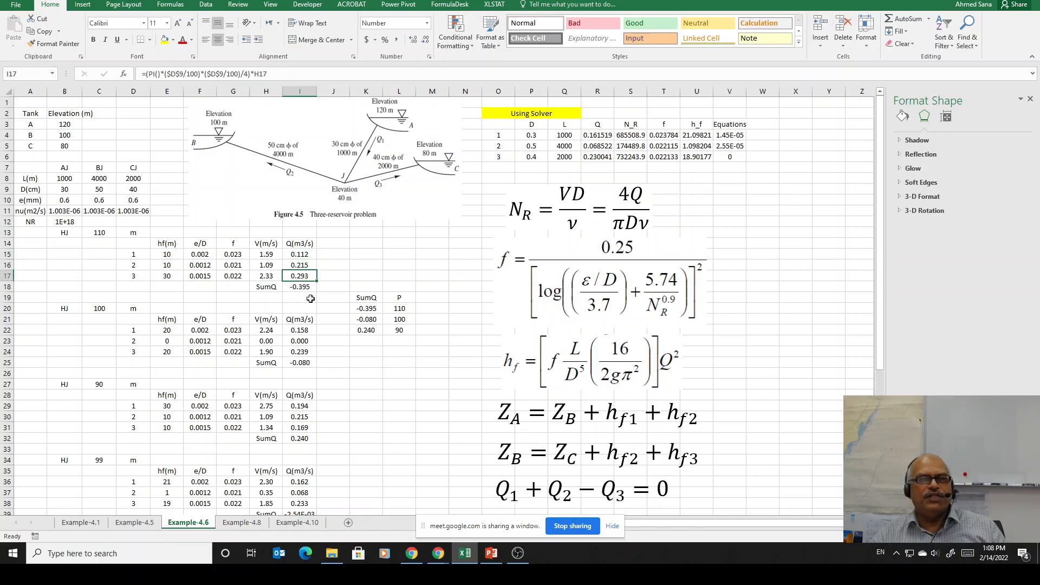
click(306, 289)
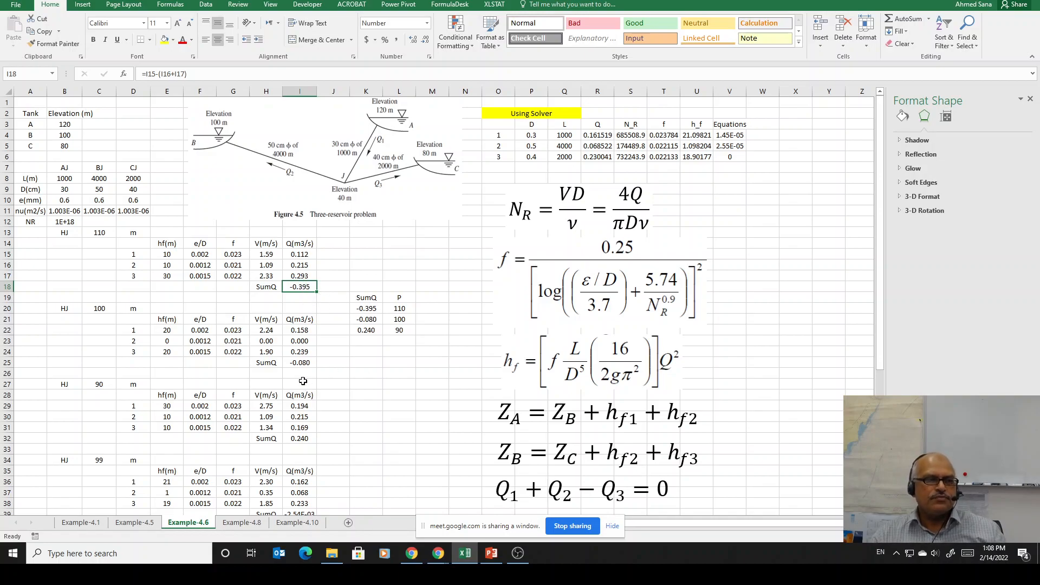
Step: Examine the HJ 100 m trial with its SumQ formula, the HJ 90 m and 99 m trials, and the P versus ΣQ chart
click(99, 309)
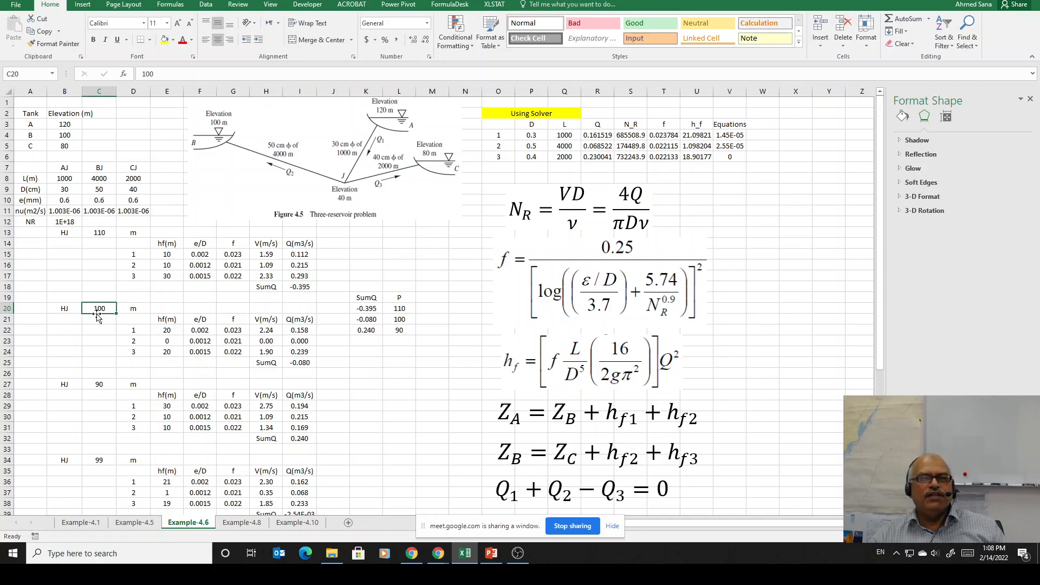
click(303, 364)
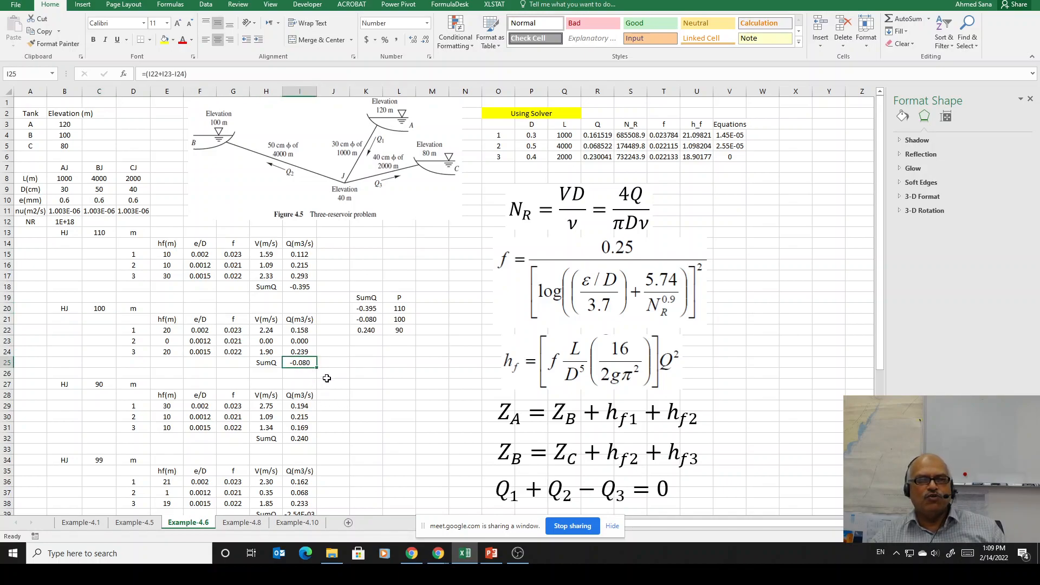
scroll(347, 388, down, 2)
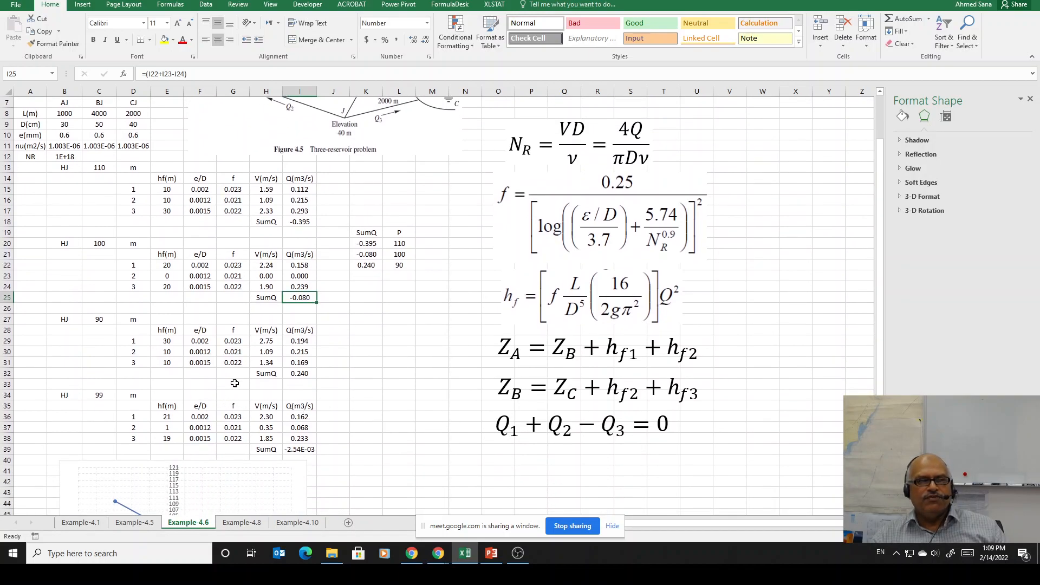
click(100, 318)
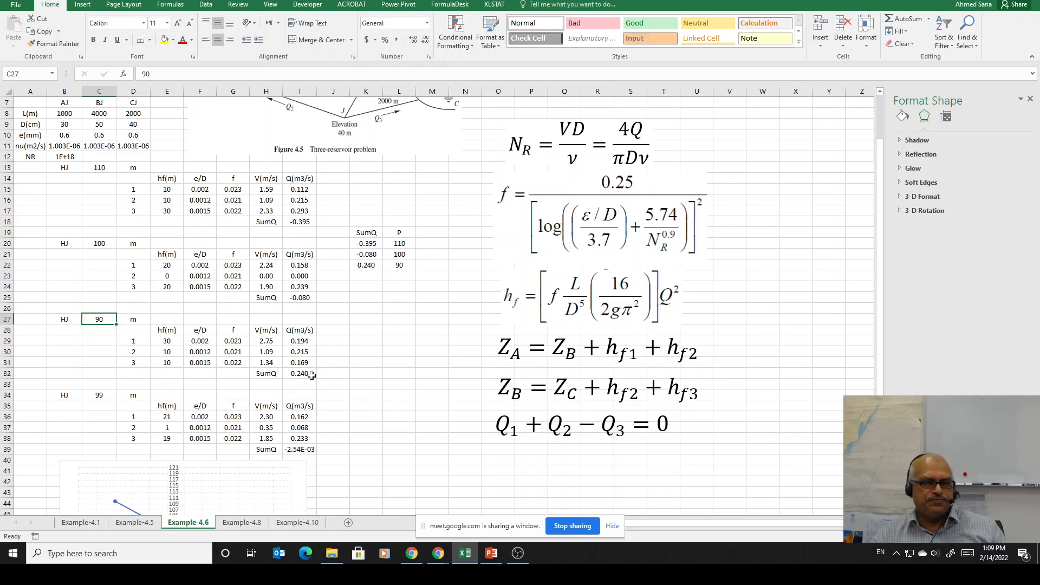
scroll(325, 388, down, 3)
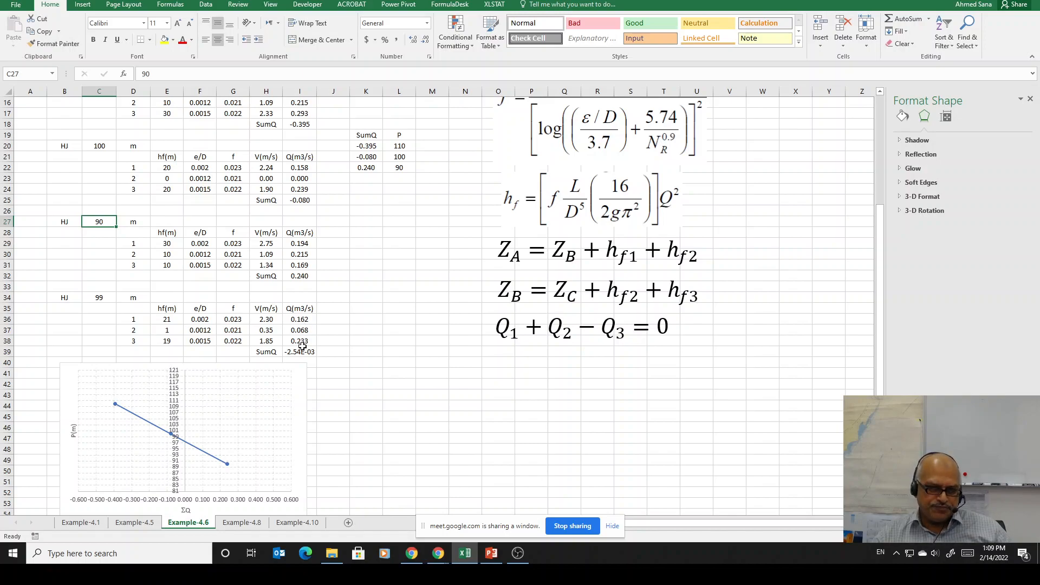
scroll(395, 421, up, 2)
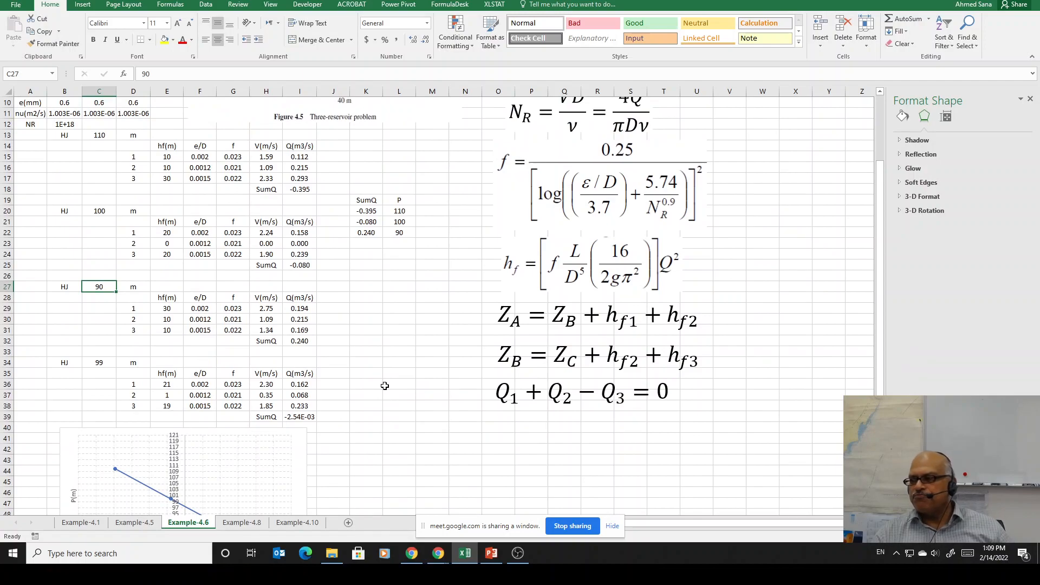
scroll(385, 385, up, 1)
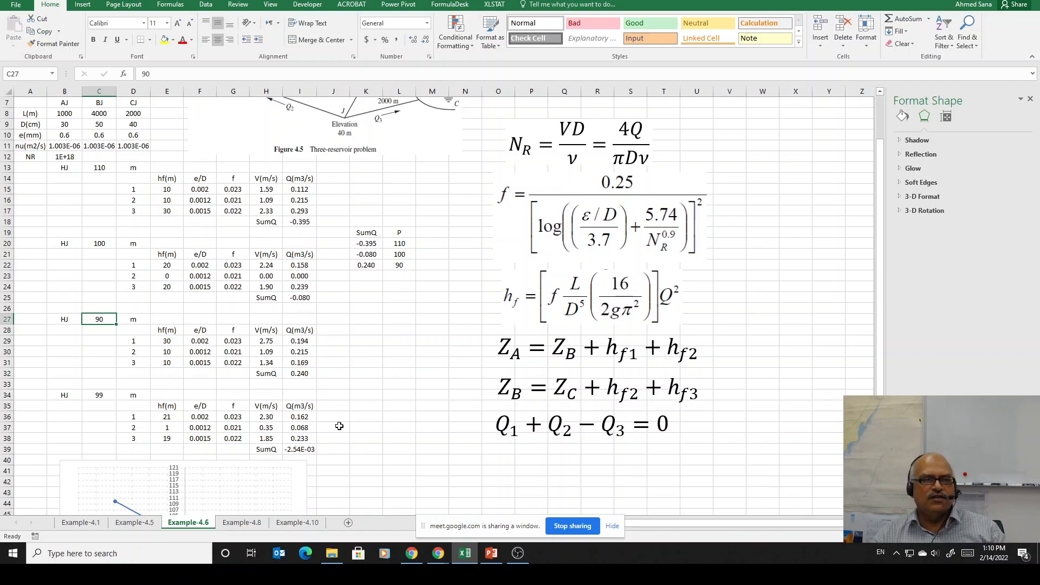
Step: Set the initial Q guess to 0.5 for all three pipes in the Using Solver table, cells R4 to R6
scroll(339, 427, up, 2)
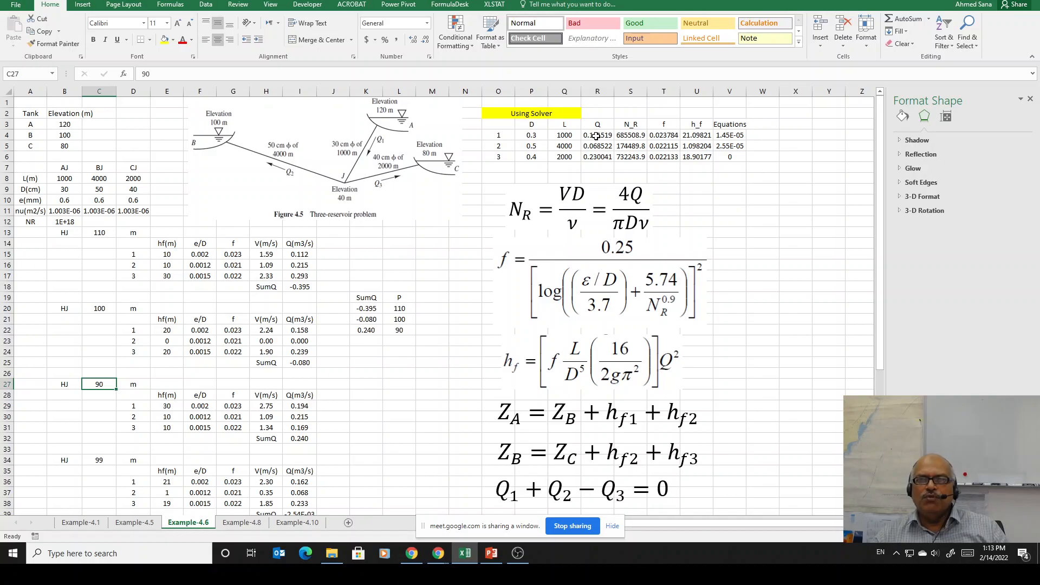
click(596, 135)
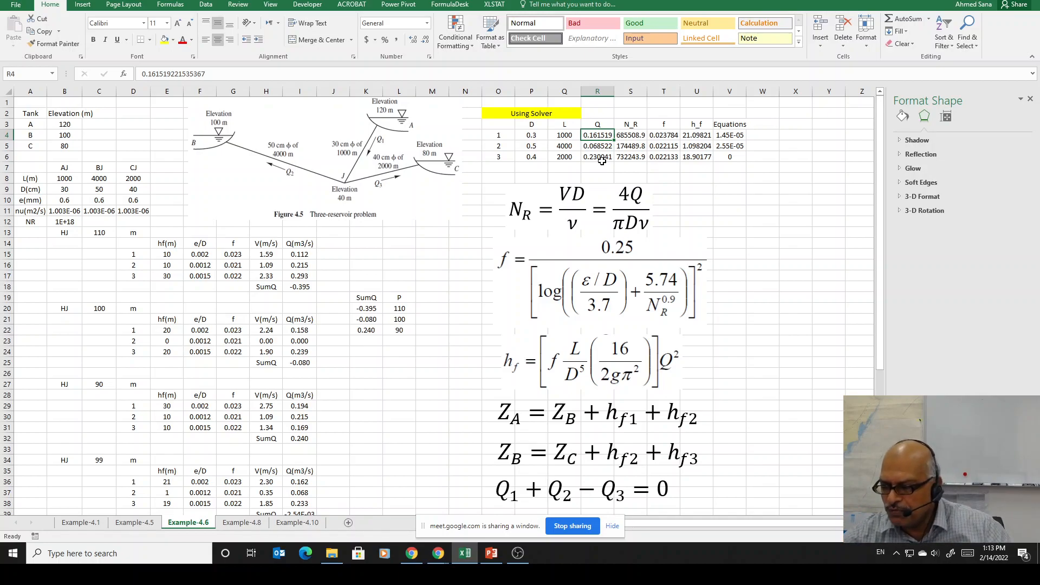
text(0.5)
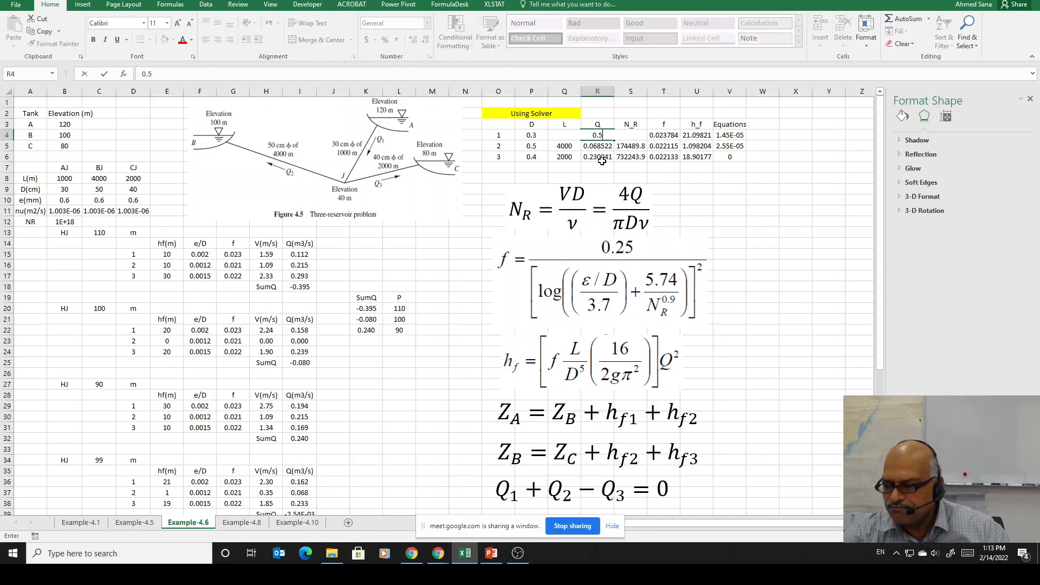
key(Return)
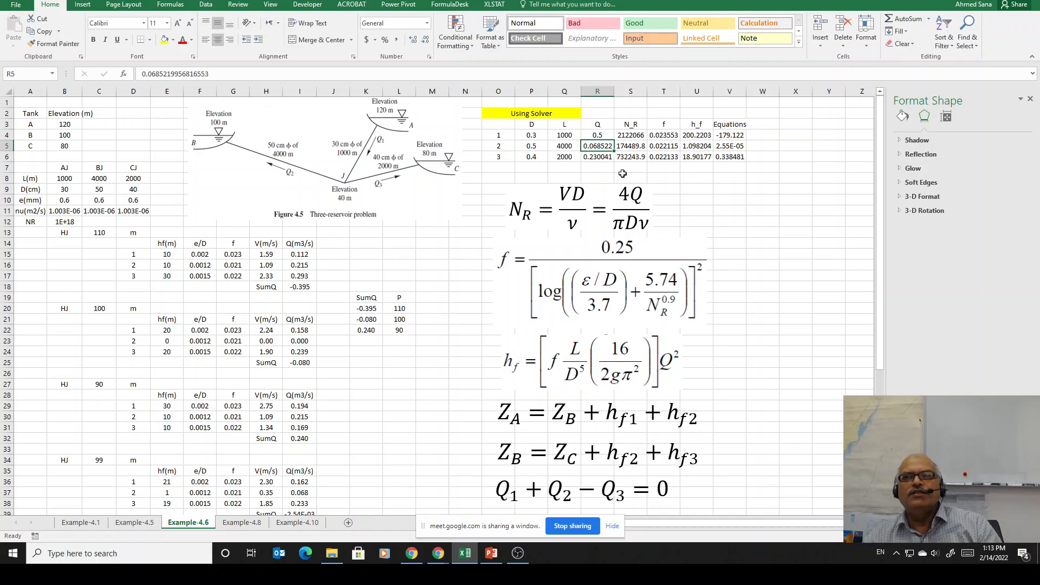
click(604, 139)
drag(614, 141, 614, 160)
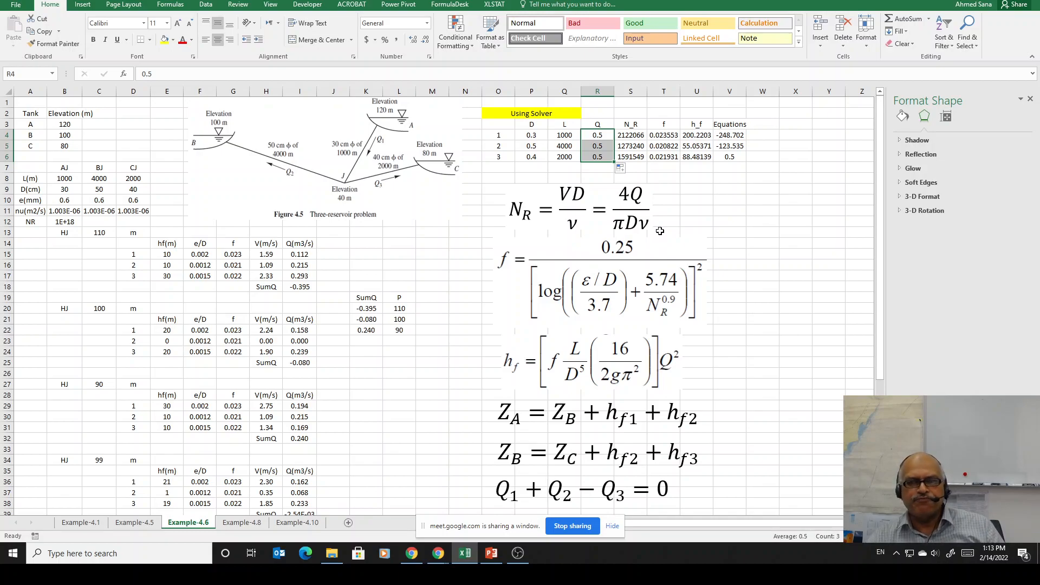
Step: Examine the N_R formulas in the Using Solver table, and pipe 1's f and h_f formulas
click(632, 136)
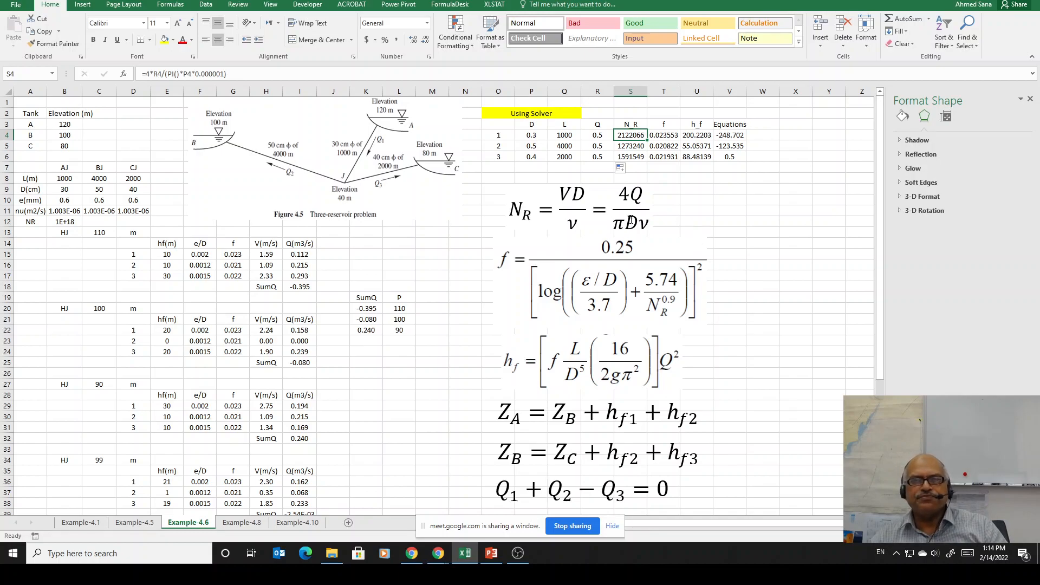
click(633, 145)
click(632, 158)
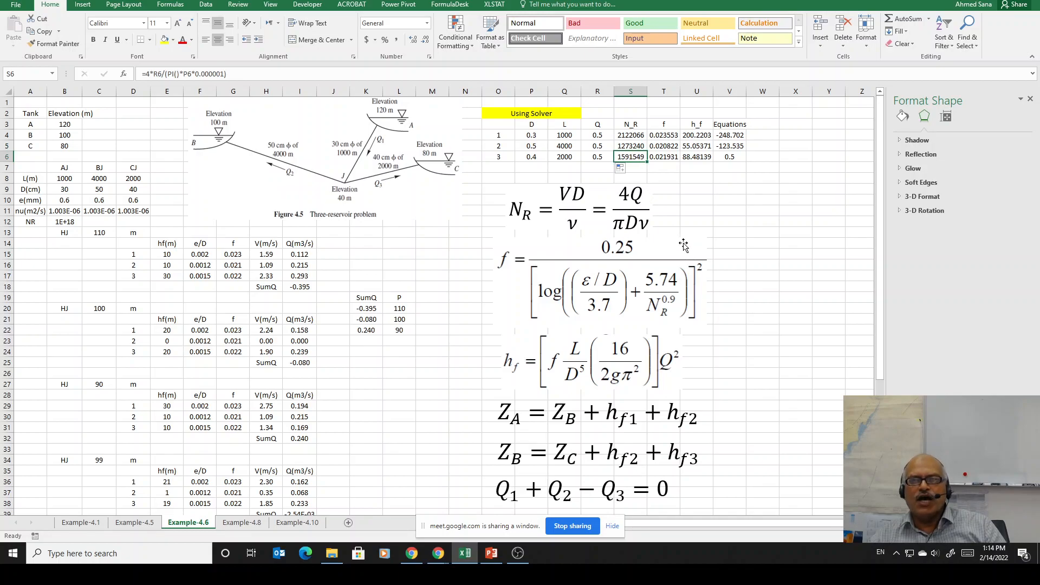
click(668, 135)
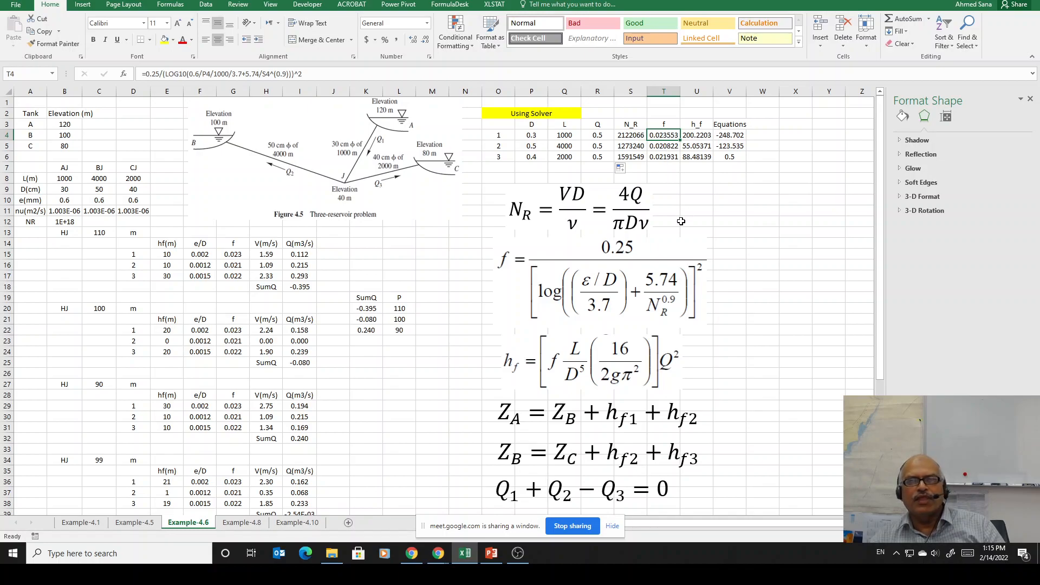
click(699, 136)
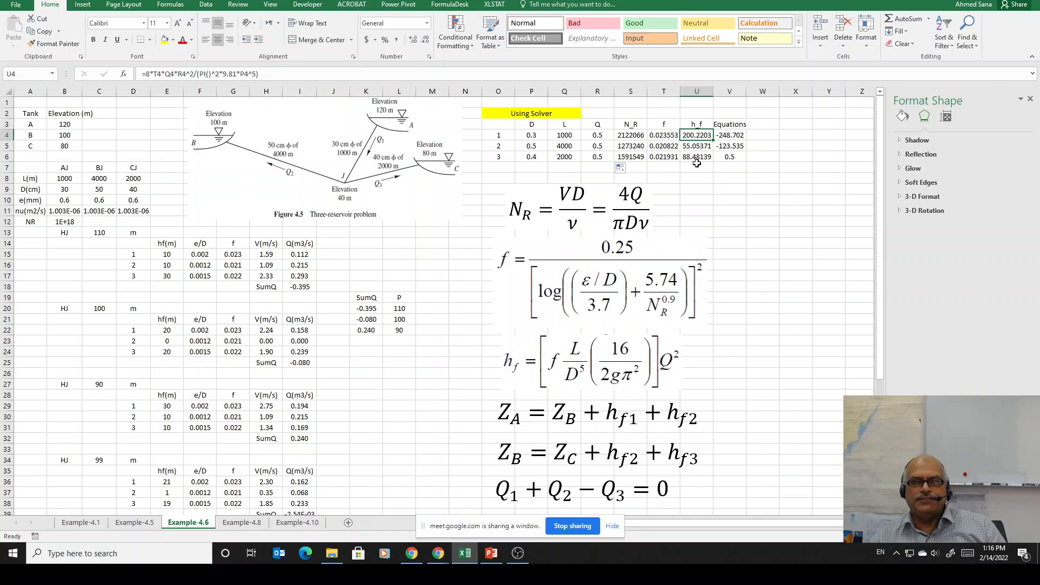
Step: Examine the two energy balance formulas and the flow continuity formula in the Equations column, cells V4 to V6
click(729, 136)
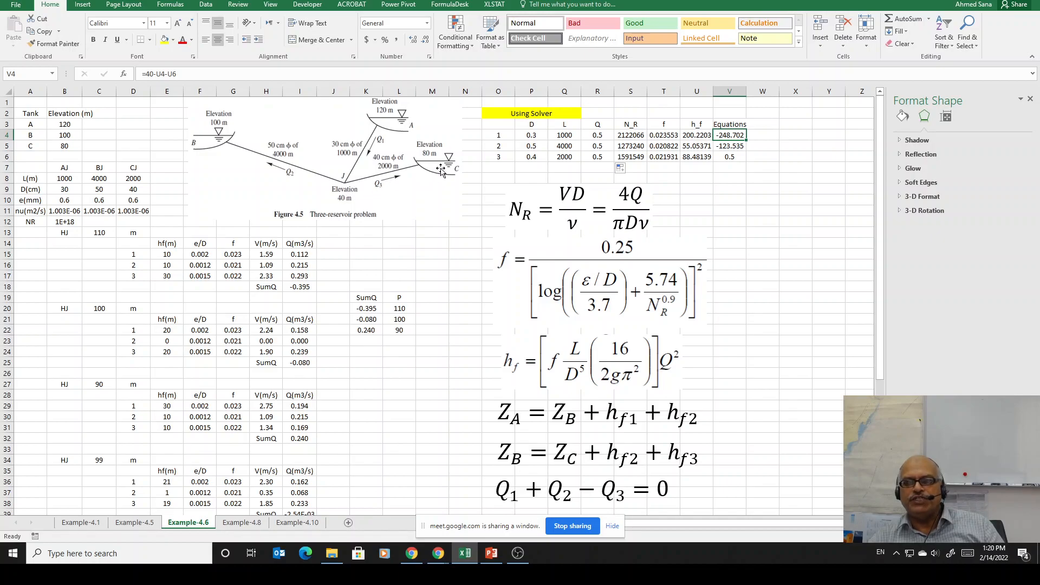
click(729, 146)
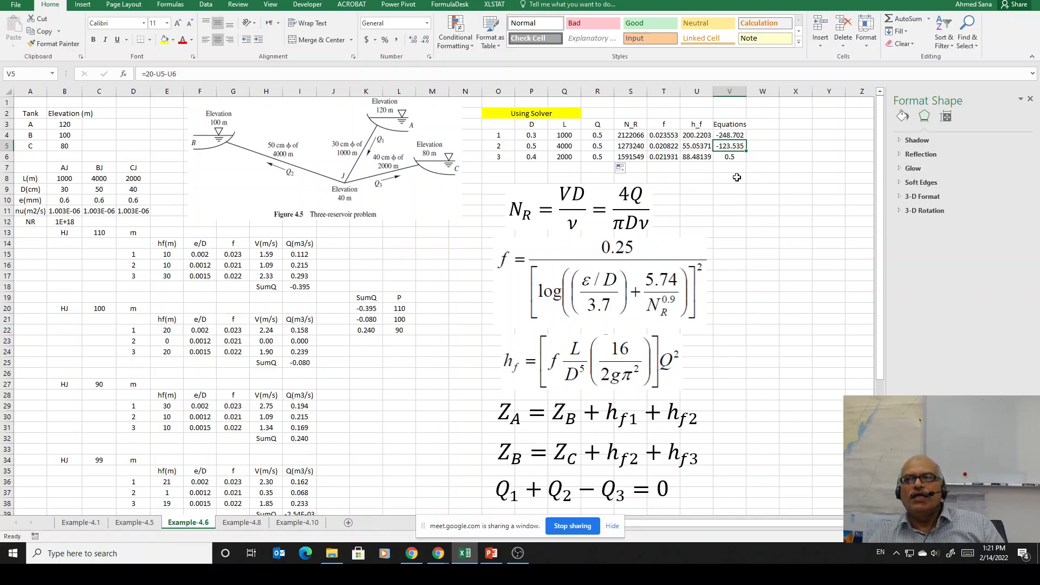
click(730, 156)
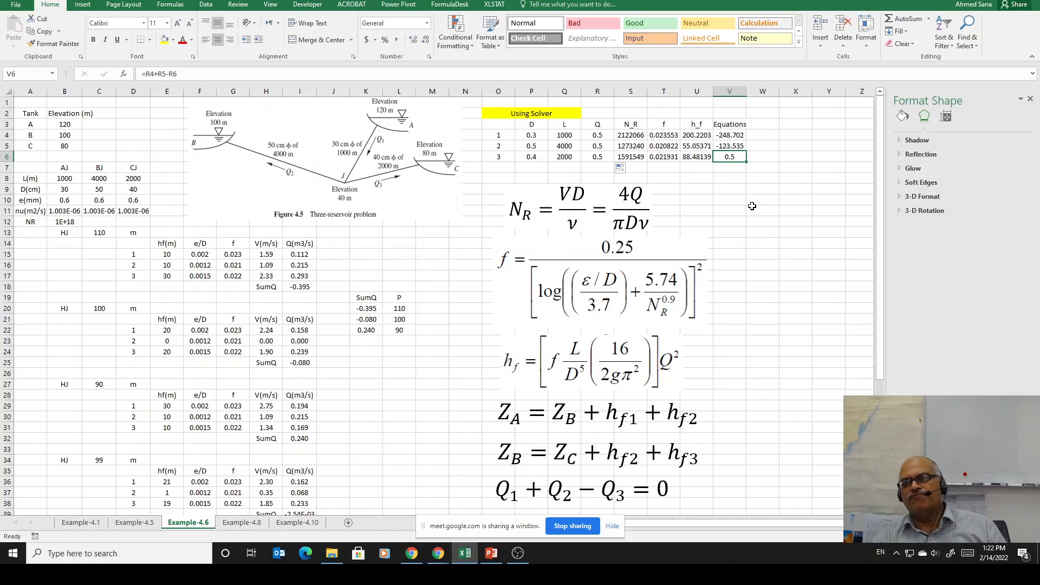
click(734, 137)
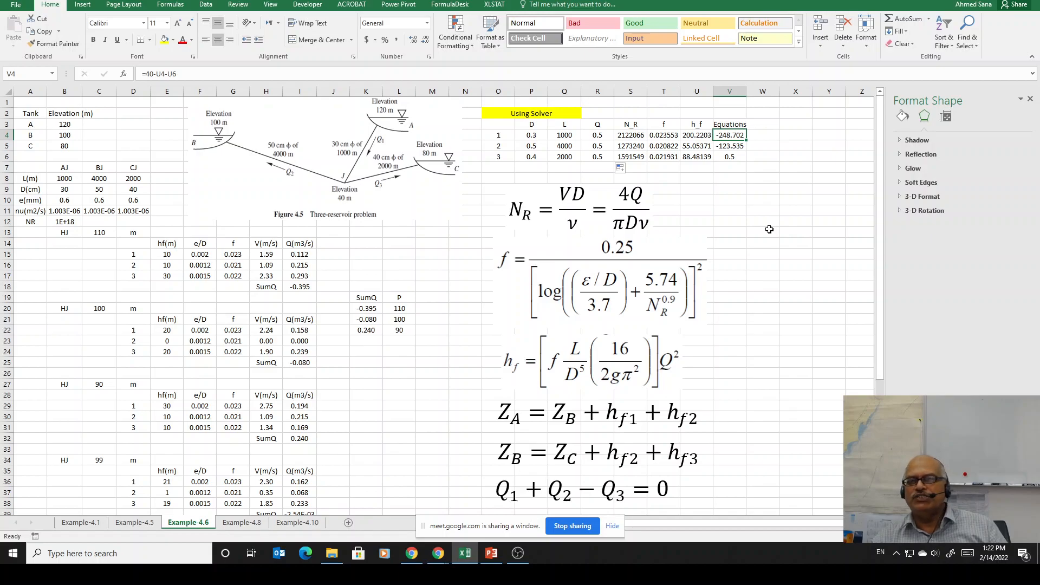
click(729, 145)
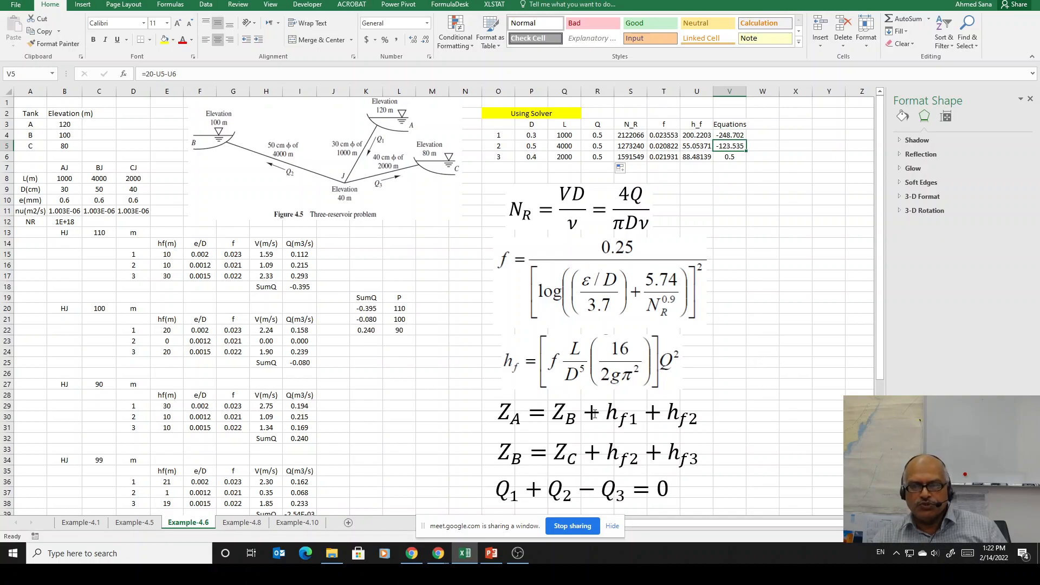
Step: Correct the first energy equation in the text box to read Z_A = Z_C + h_f1 + h_f3
click(570, 420)
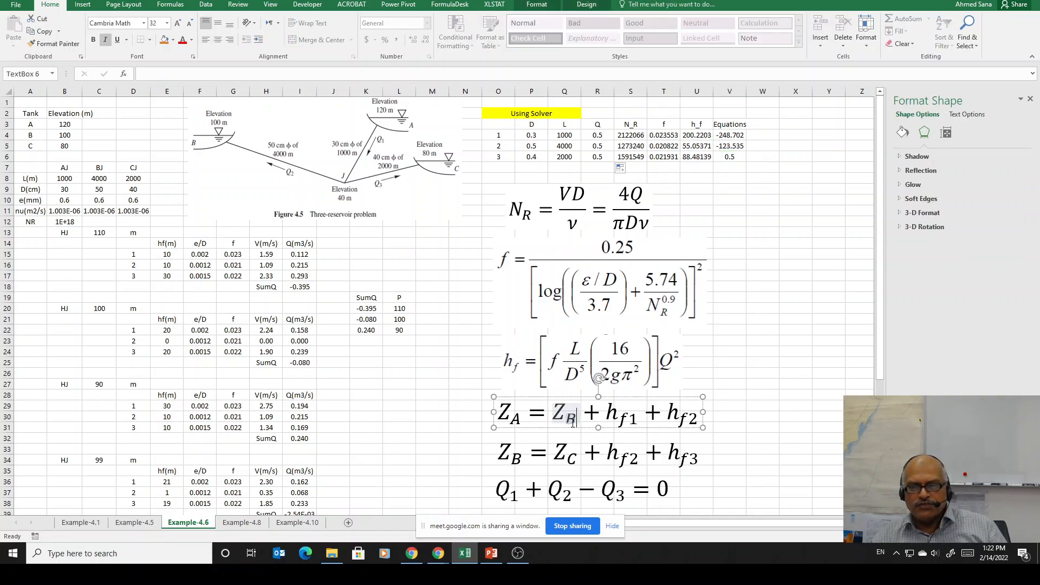
double_click(572, 421)
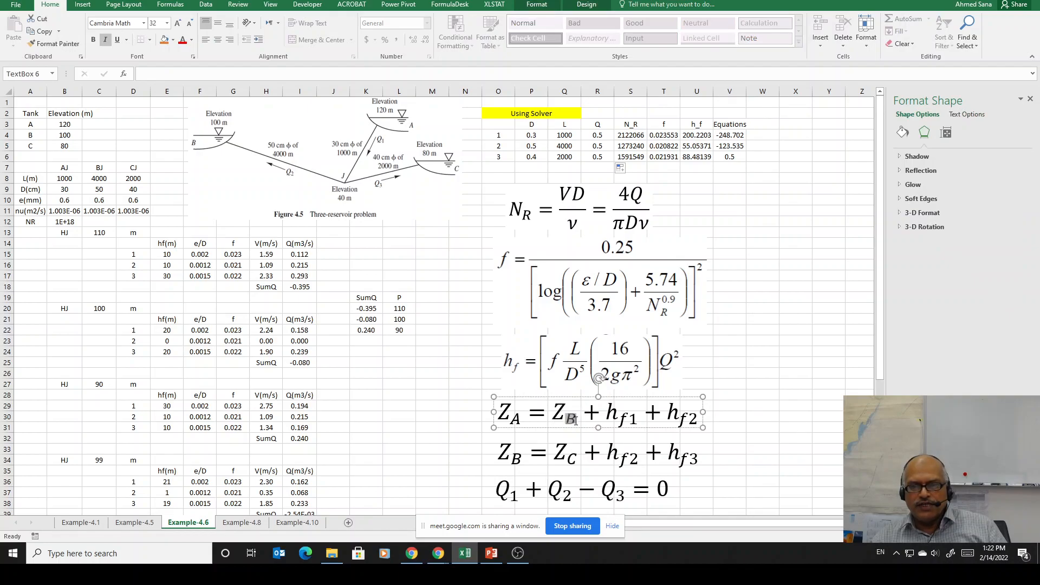
text(C)
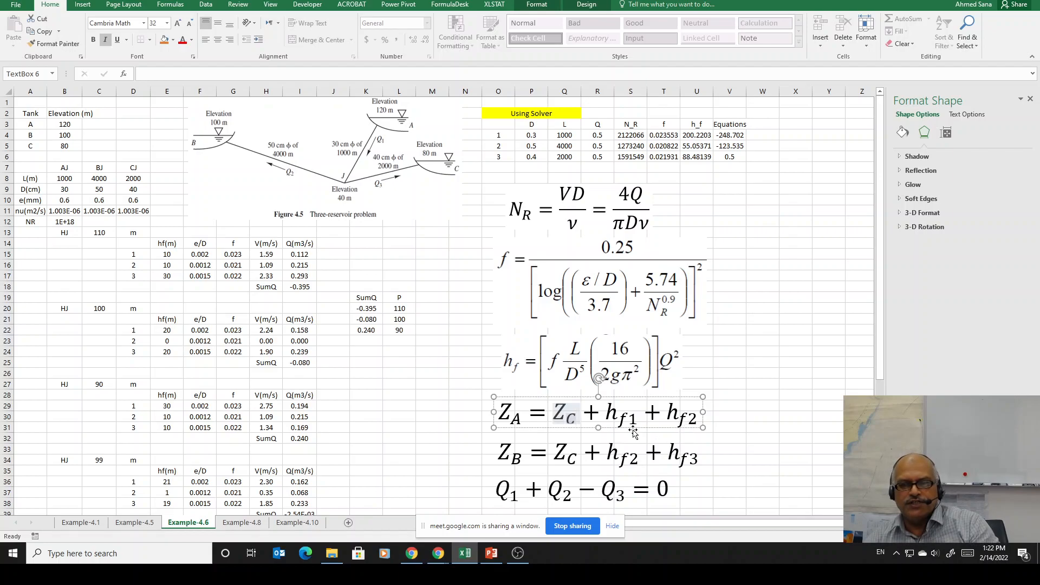
click(692, 417)
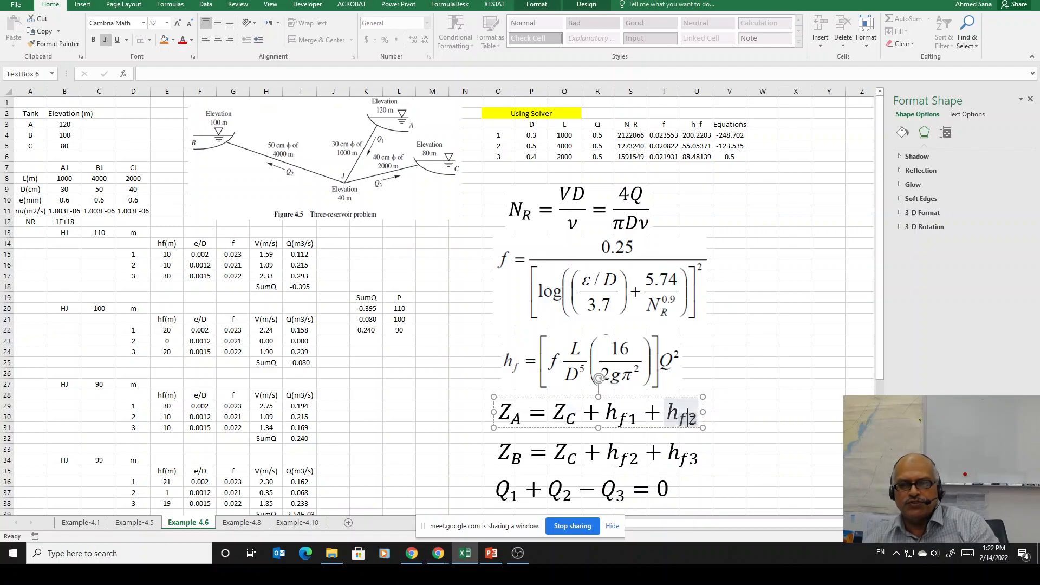
text(3)
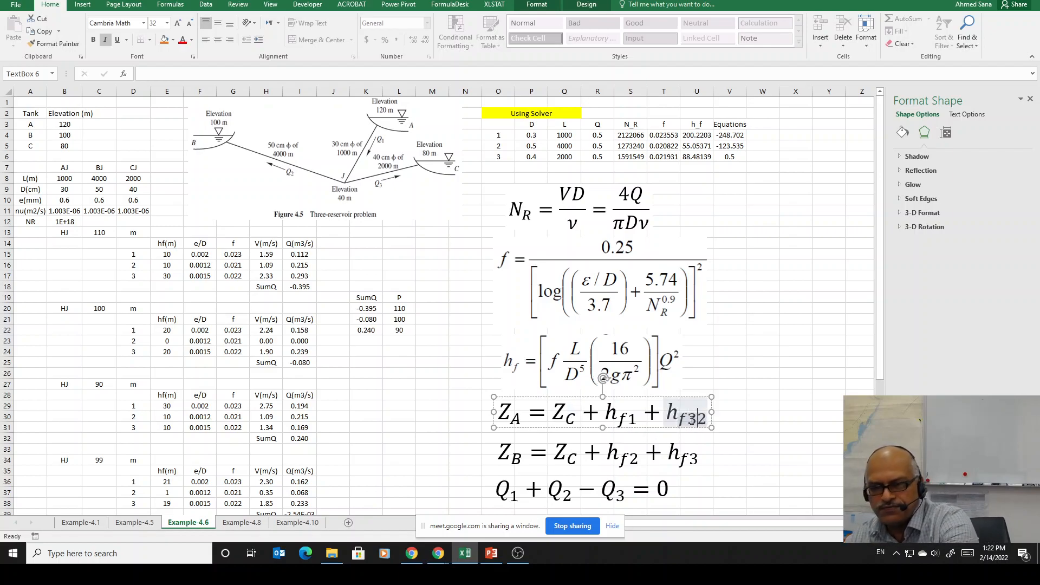
key(Delete)
click(724, 424)
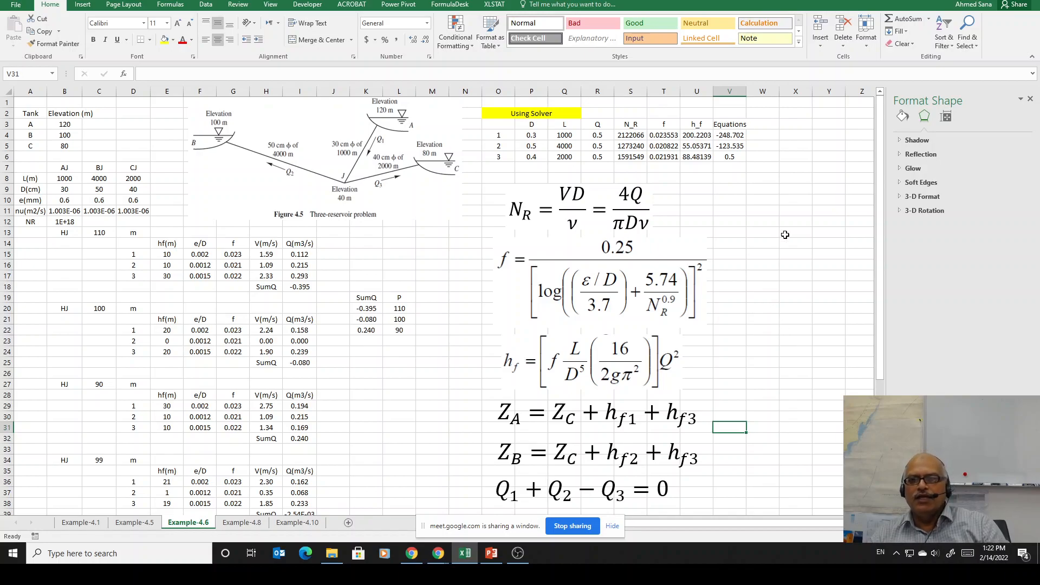
Step: Compare the formulas in cells V4 to V6 of the Equations column with the energy and continuity equations written below
click(731, 137)
click(730, 147)
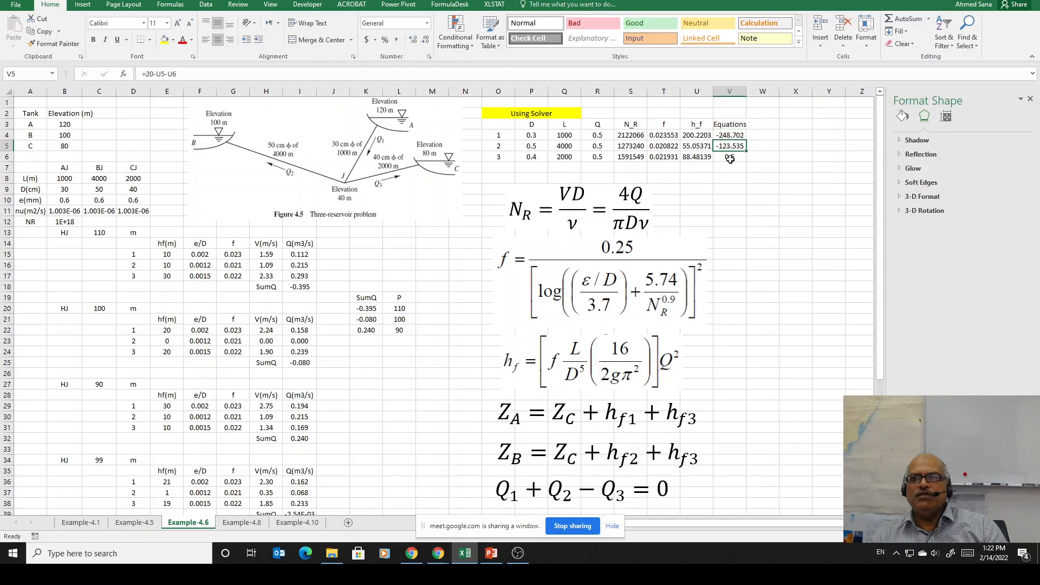
click(730, 163)
click(731, 133)
click(732, 144)
click(732, 156)
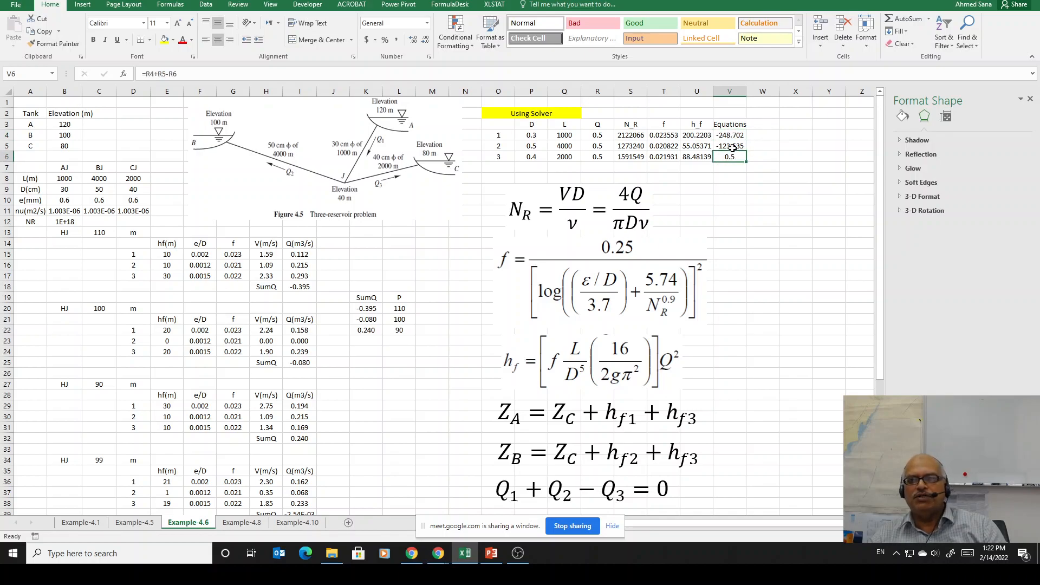
click(731, 136)
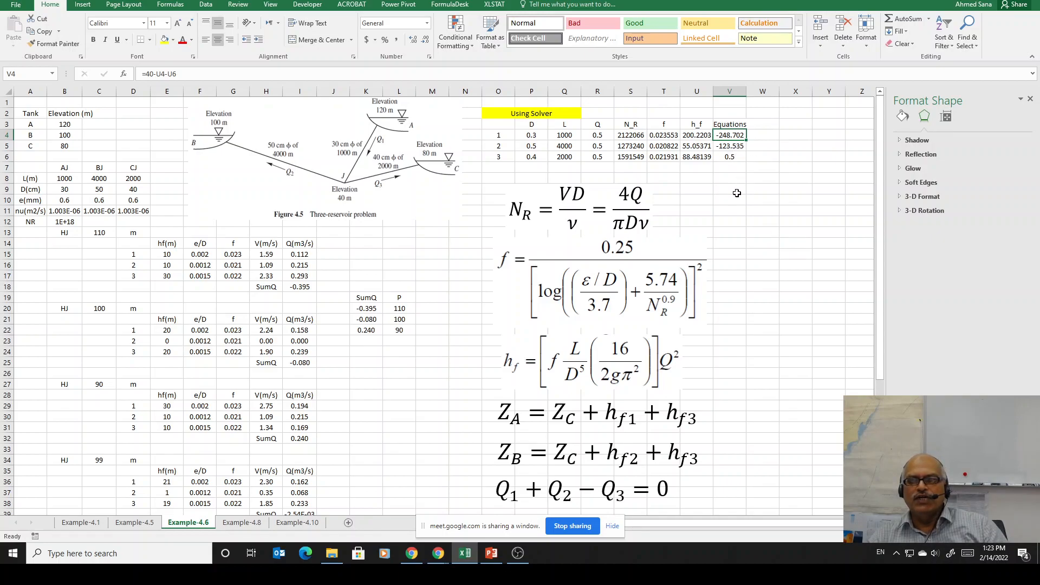
click(732, 156)
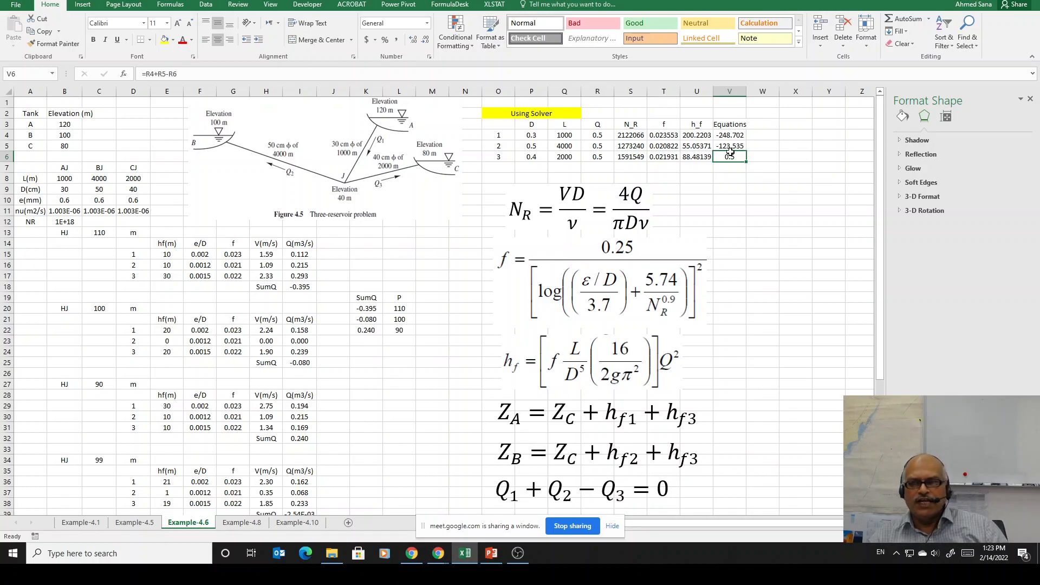
Step: Open Solver and reset all its options and cell selections
click(206, 5)
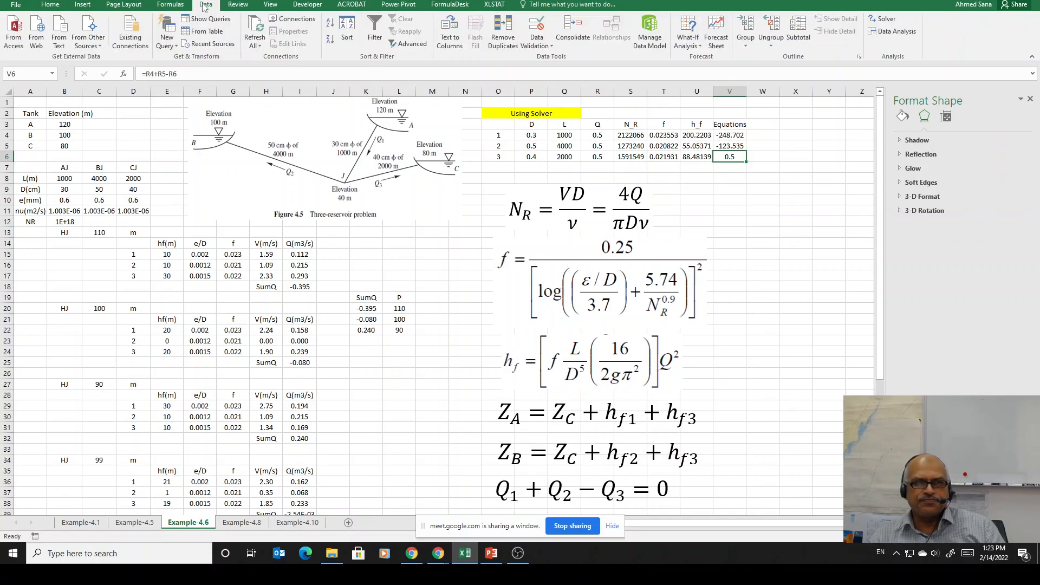
click(883, 20)
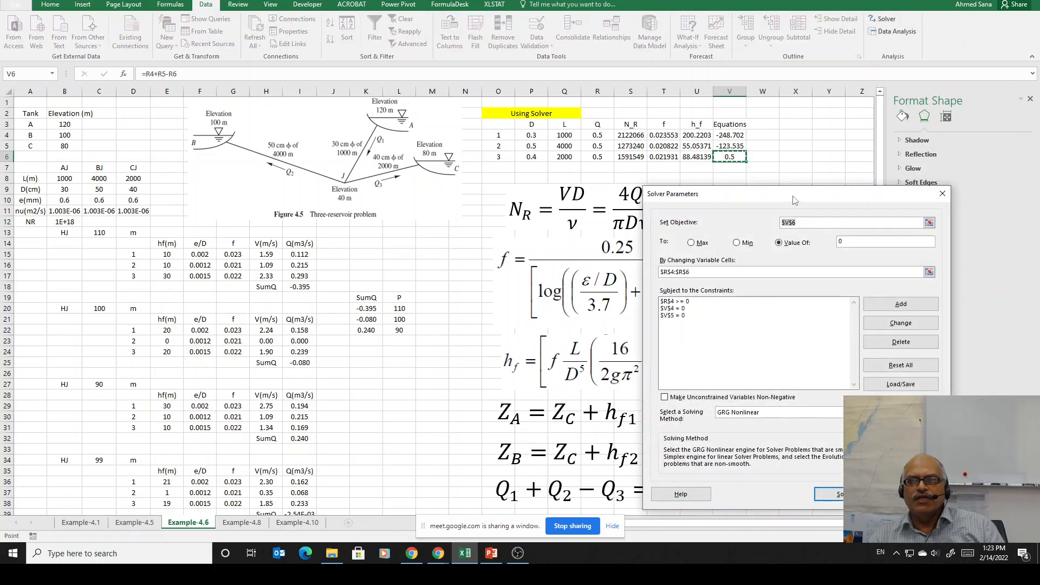
drag(756, 197, 298, 204)
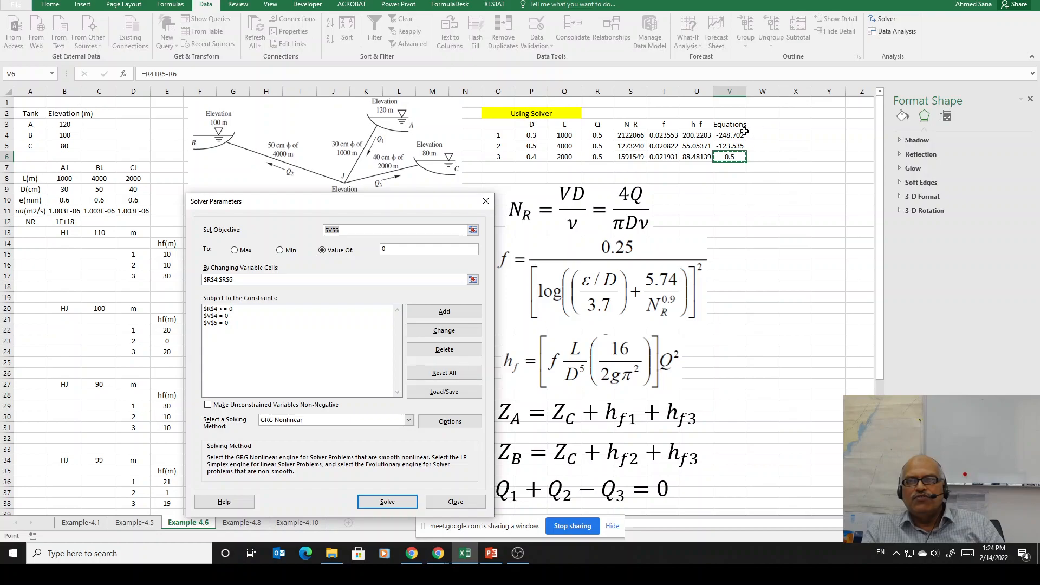
click(730, 135)
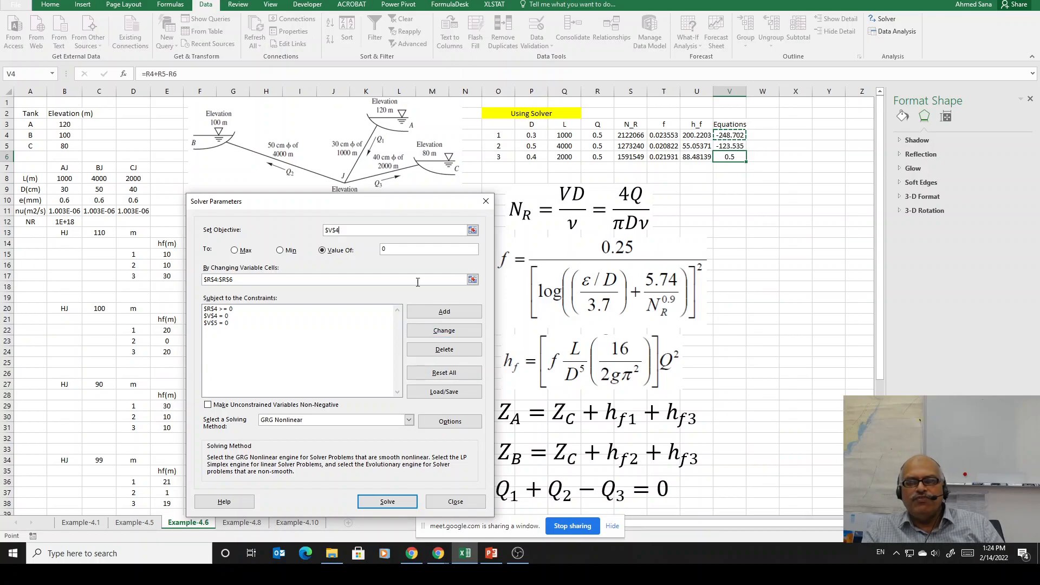
click(729, 146)
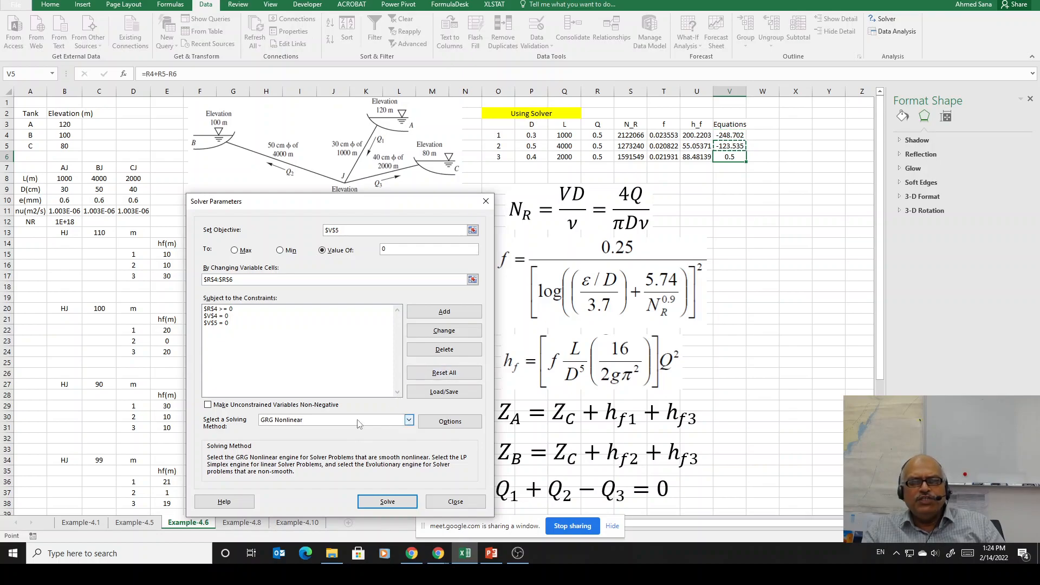
click(212, 310)
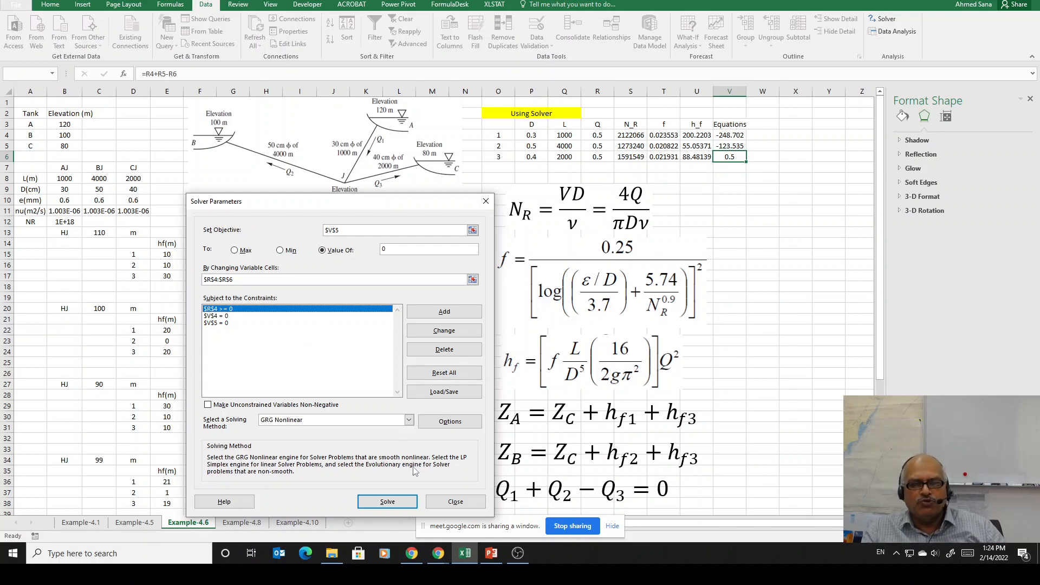
click(441, 373)
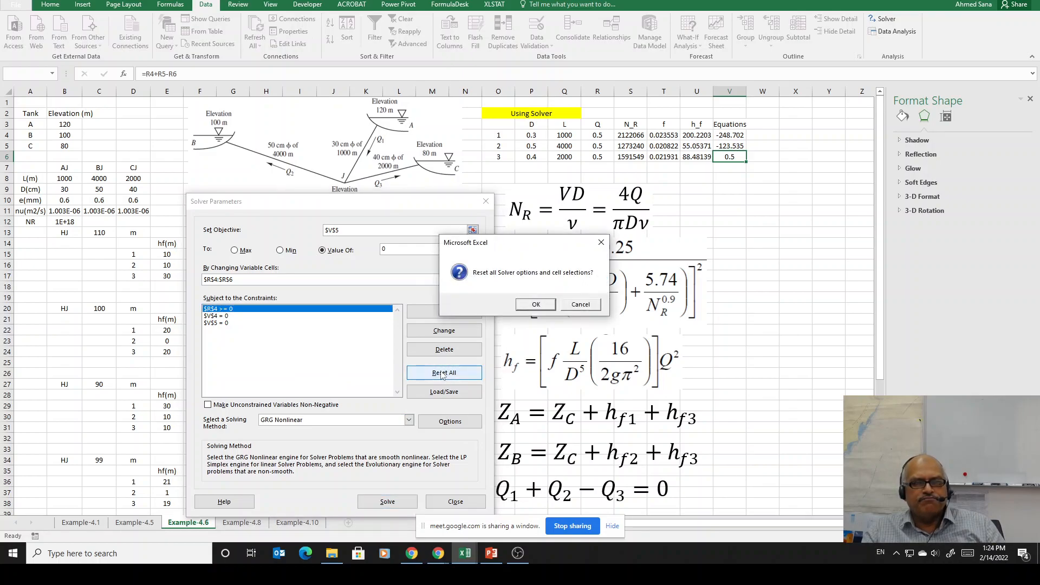
click(536, 304)
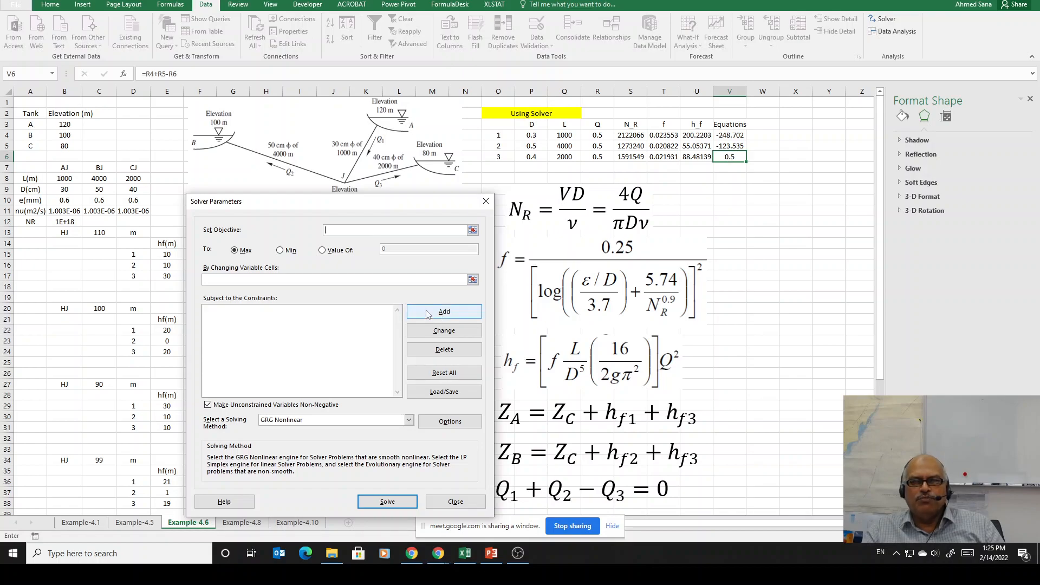
Step: Set the Solver objective to cell V6 with a target value of 0, changing variable cells R4 to R6
click(472, 231)
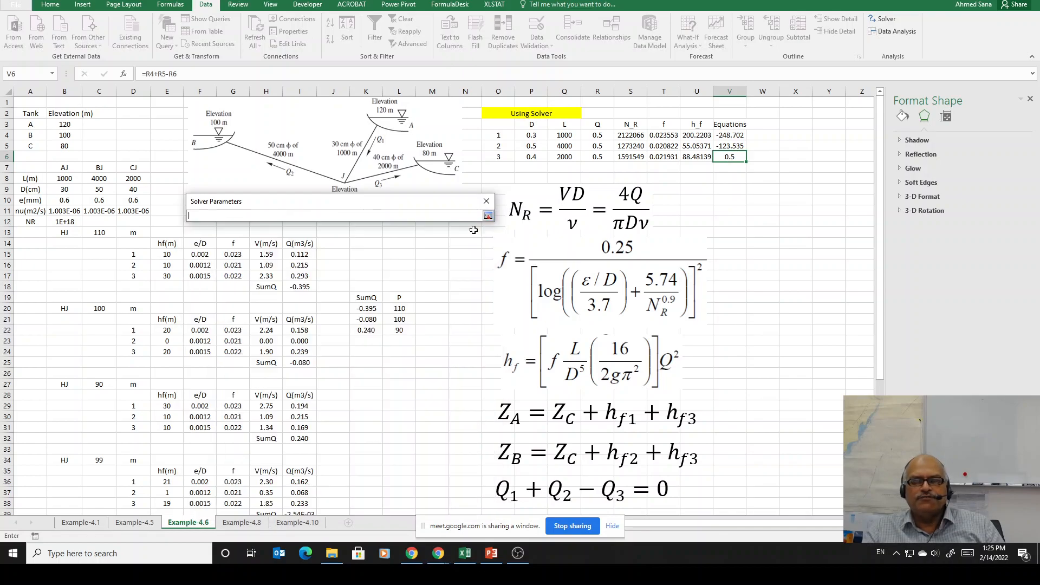
click(730, 156)
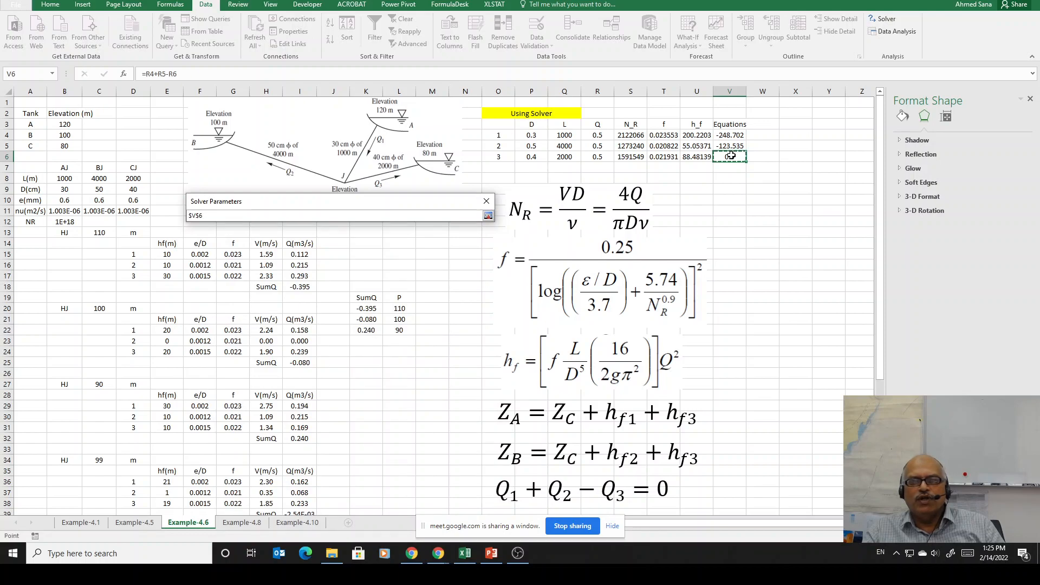
click(488, 216)
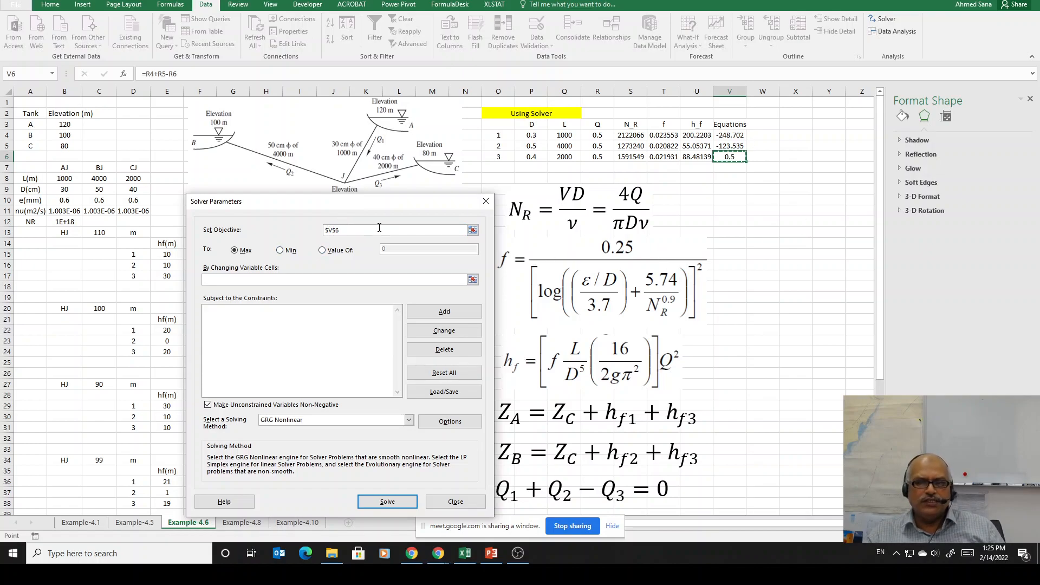
click(322, 251)
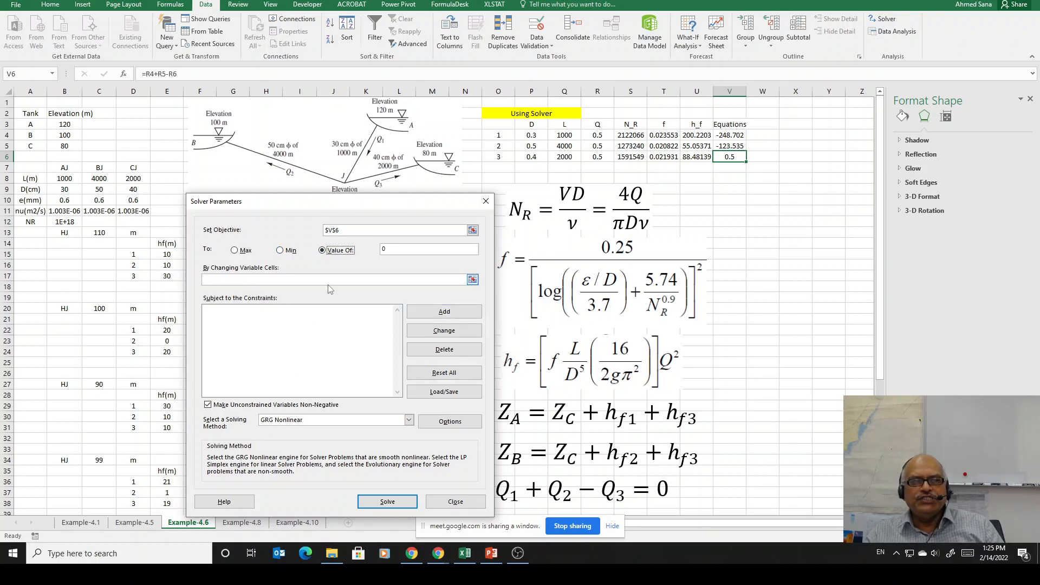
click(473, 280)
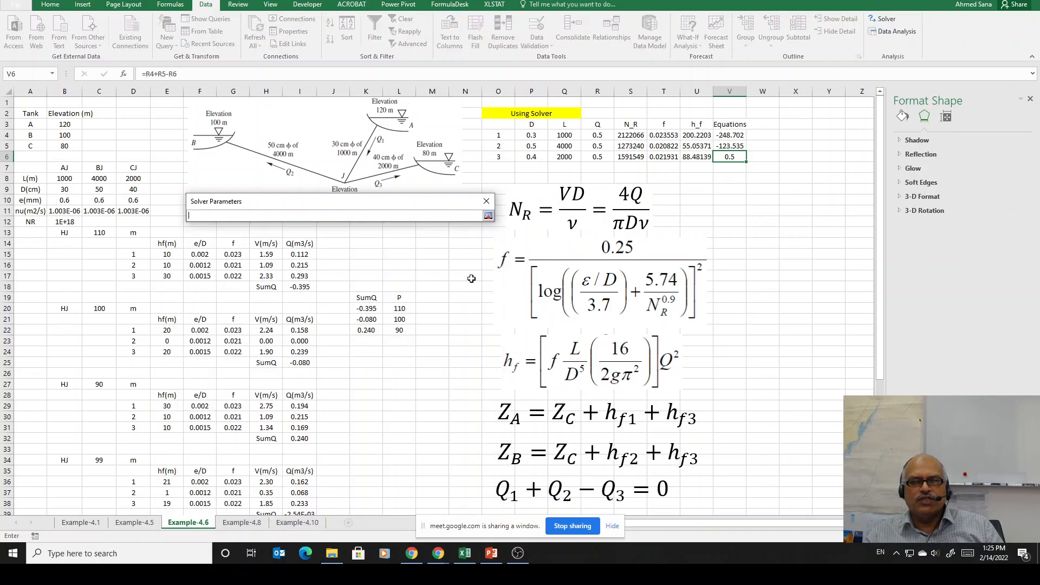
drag(598, 134, 598, 159)
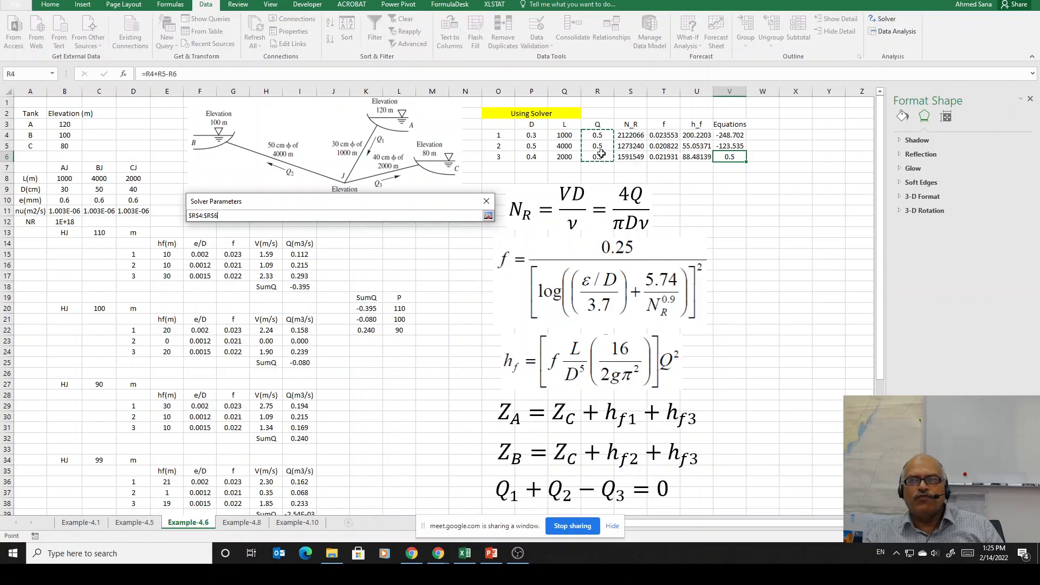
click(488, 216)
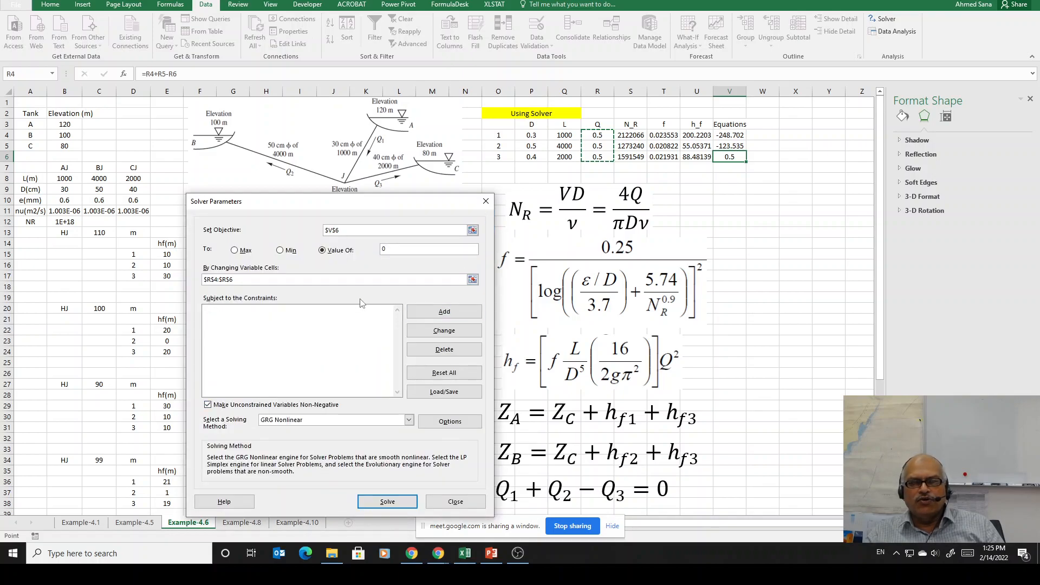
Step: Add a Solver constraint requiring cell V4 to equal 0
click(445, 313)
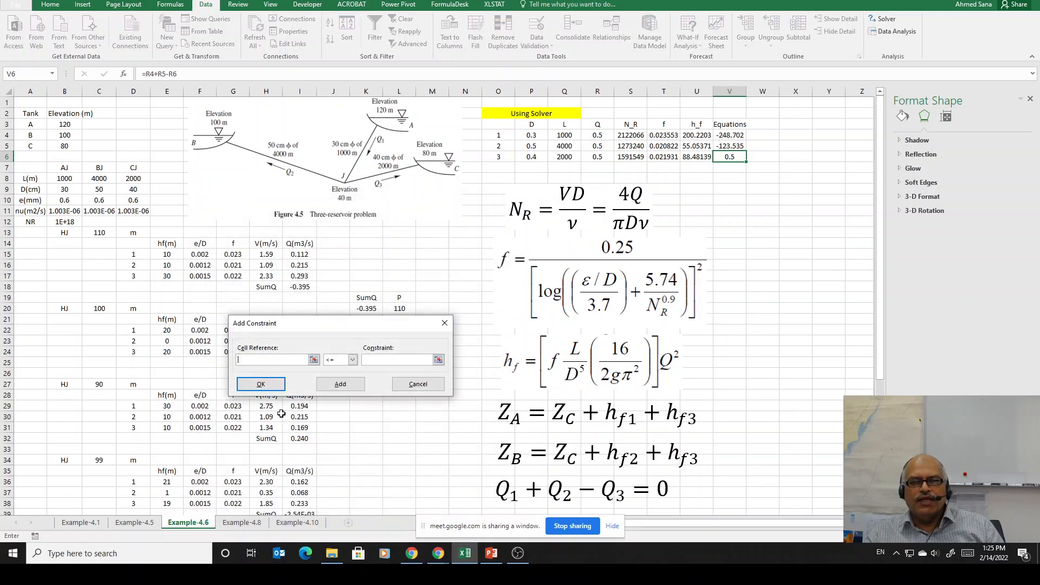
click(314, 360)
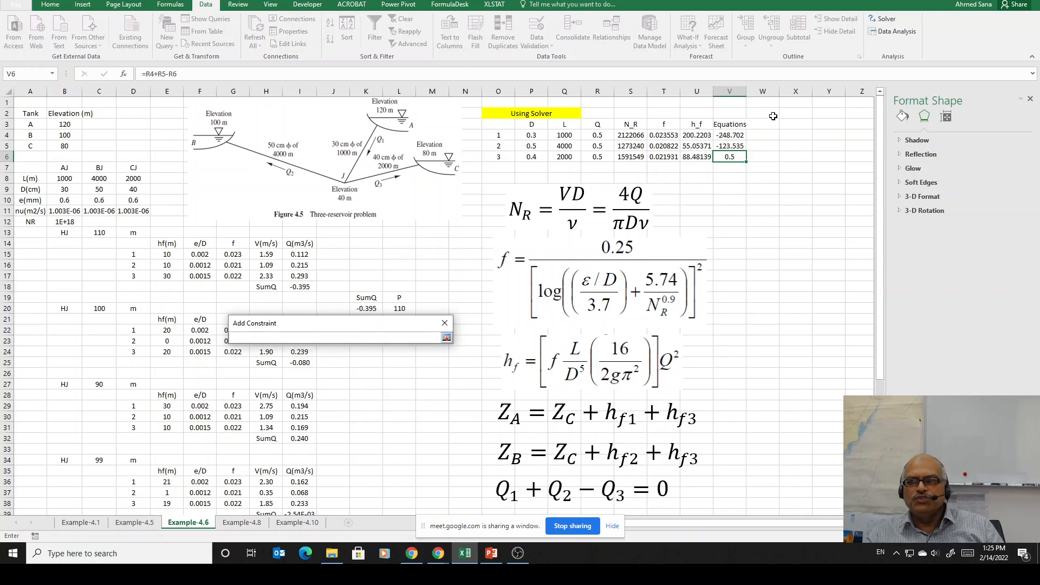
click(728, 135)
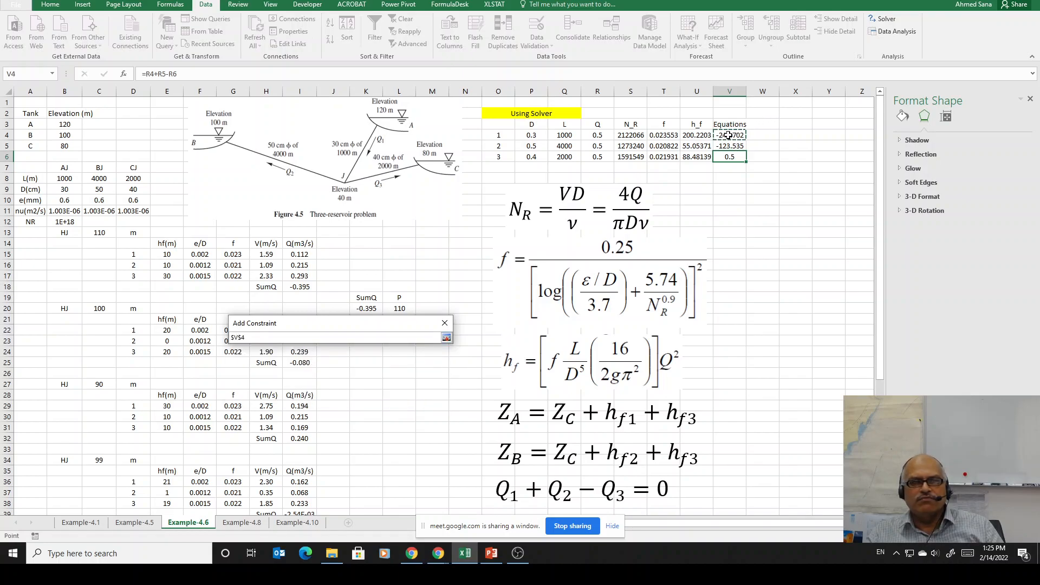
click(446, 338)
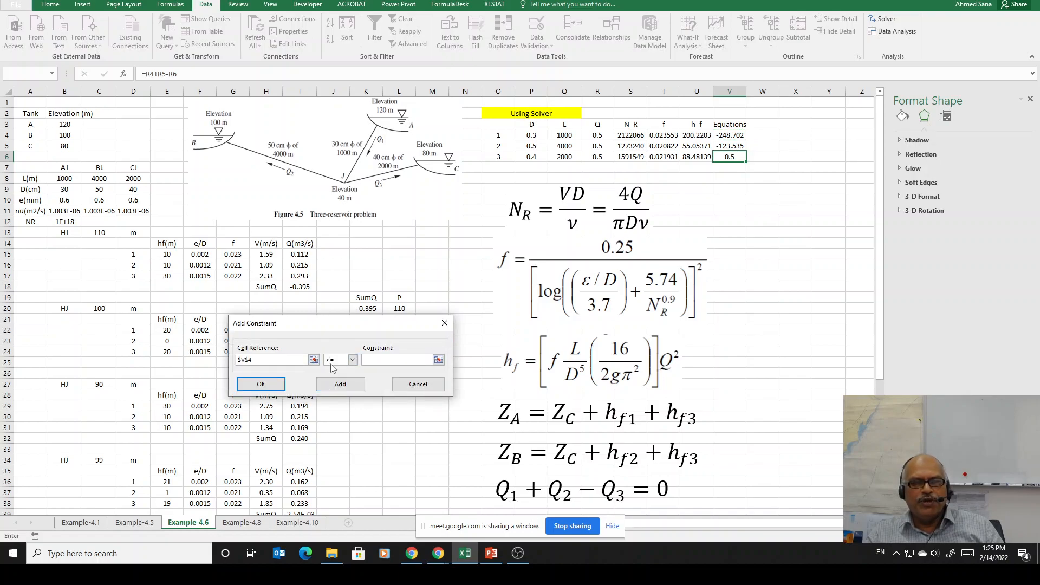
click(353, 361)
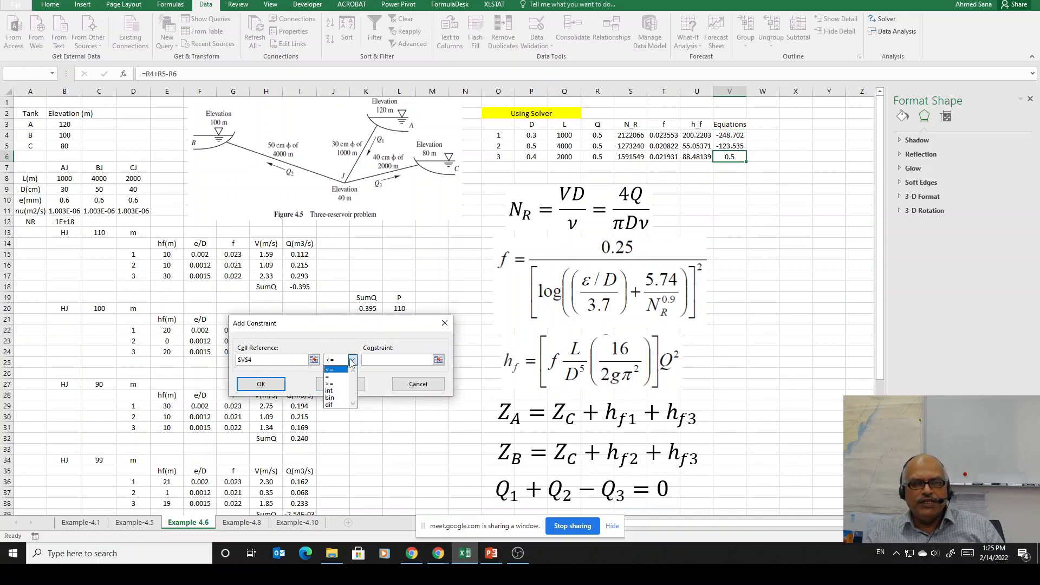
click(336, 377)
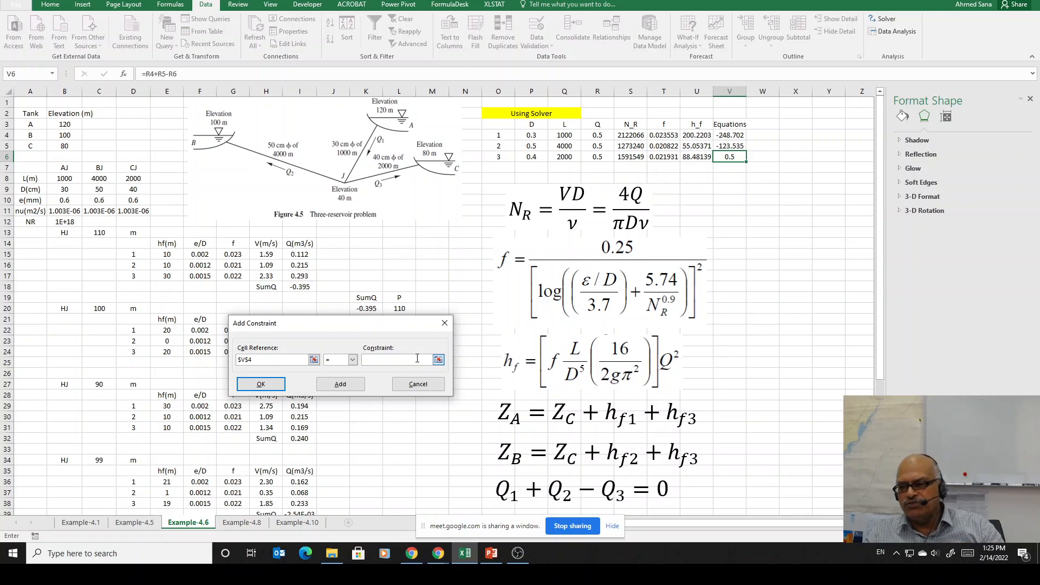
text(0)
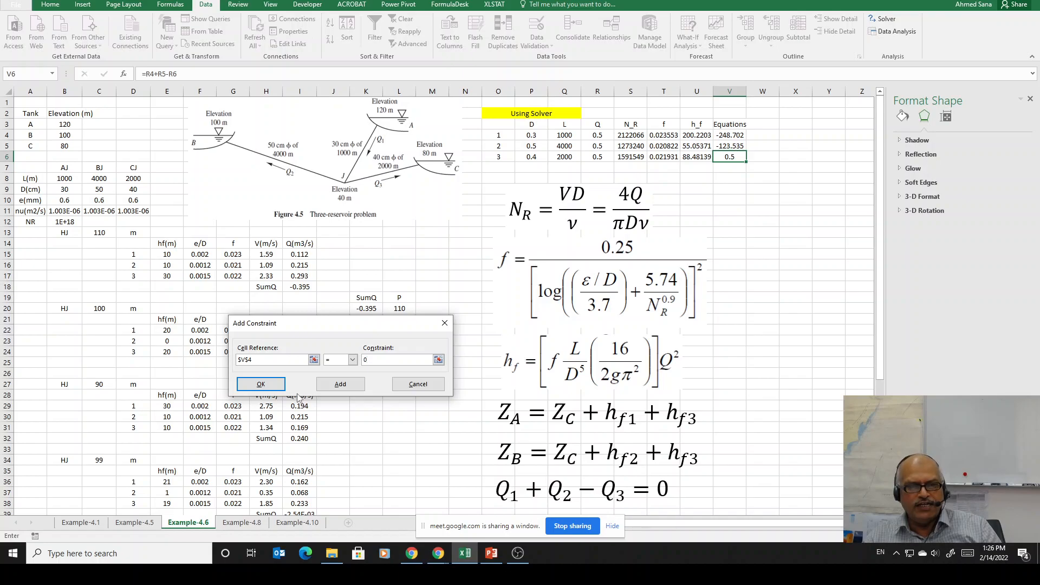
click(337, 390)
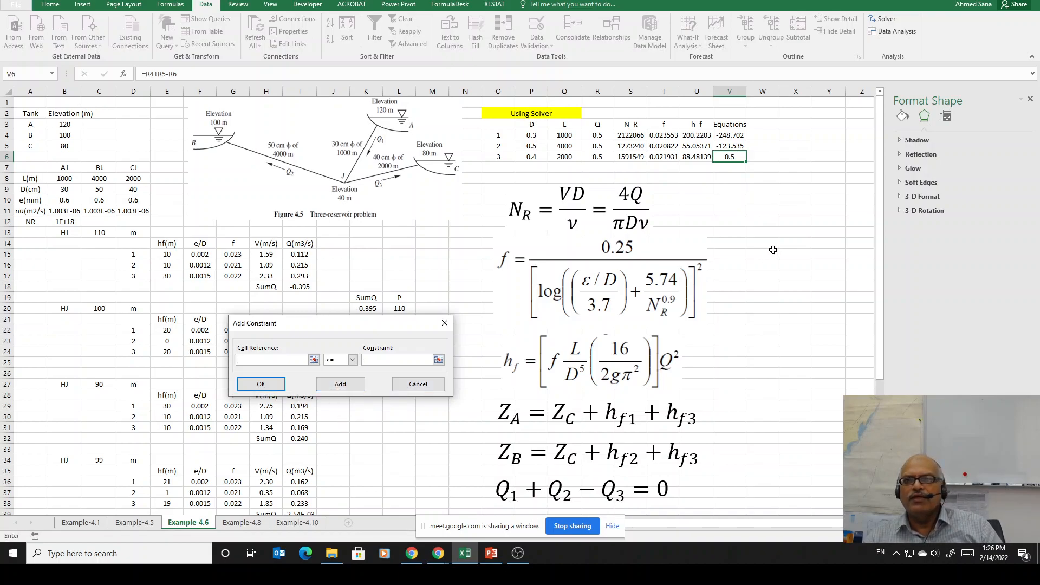
Step: Add a Solver constraint requiring cell V5 to equal 0
click(729, 146)
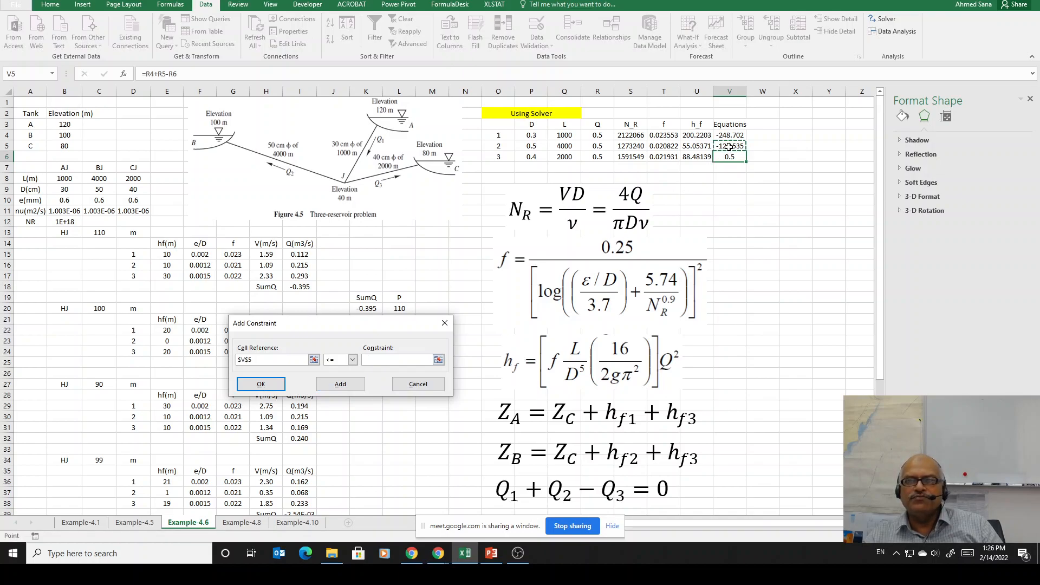
click(352, 360)
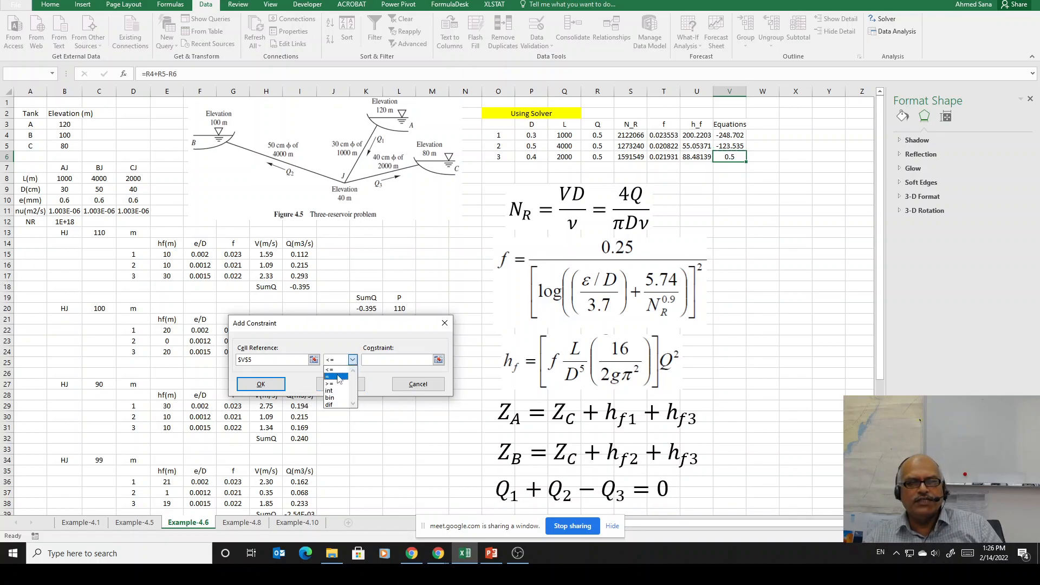
click(337, 376)
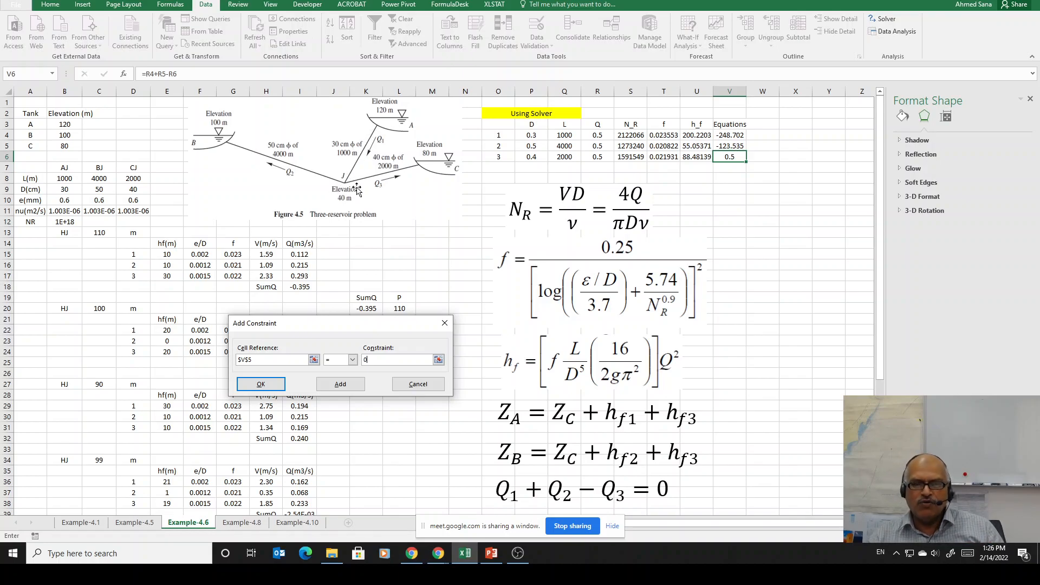
click(340, 384)
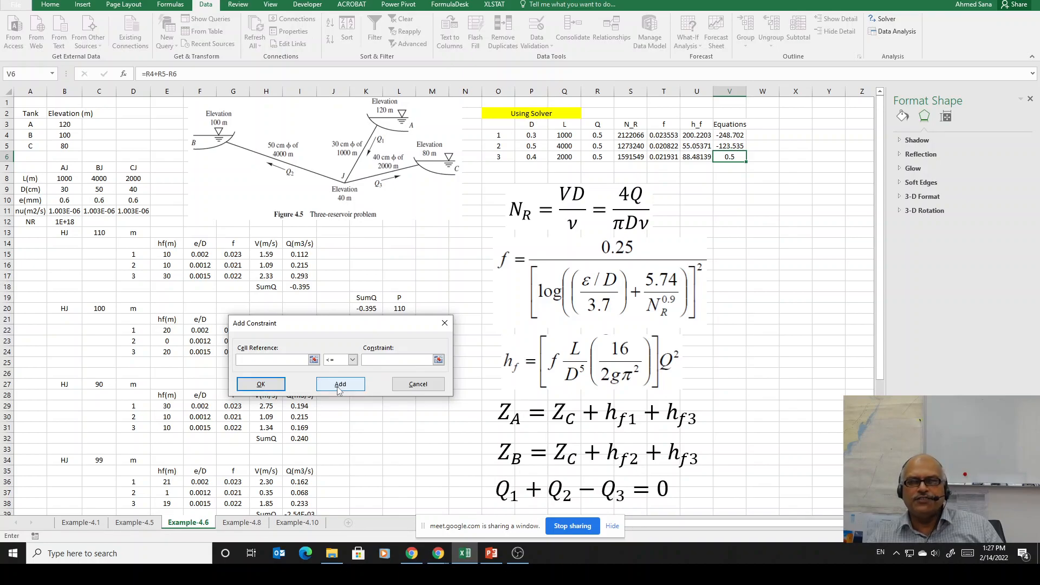
Step: Add a final Solver constraint requiring the flow in cell R4 to be greater than or equal to 0, and return to the Solver parameters
click(596, 135)
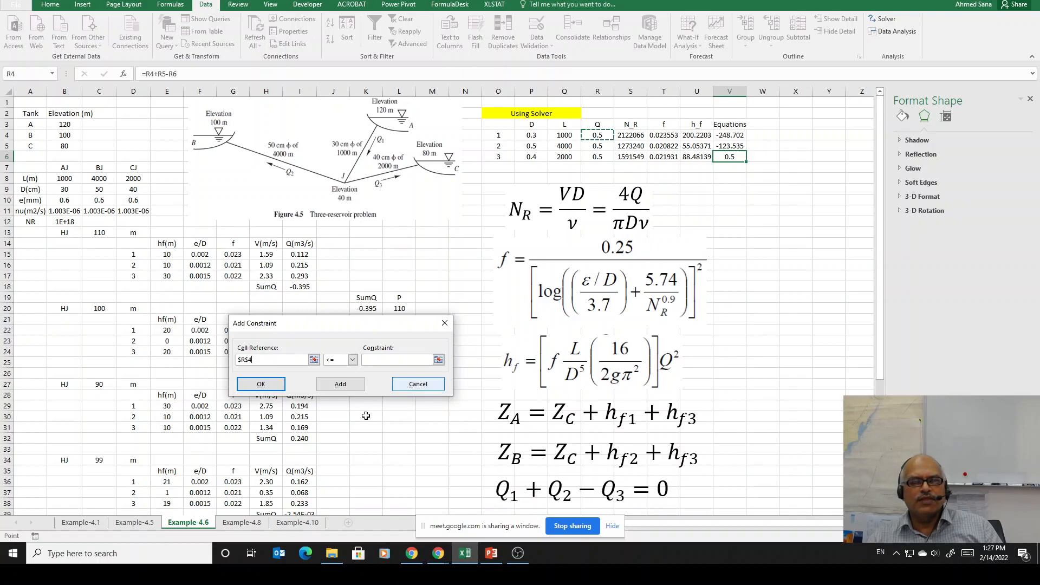
click(352, 360)
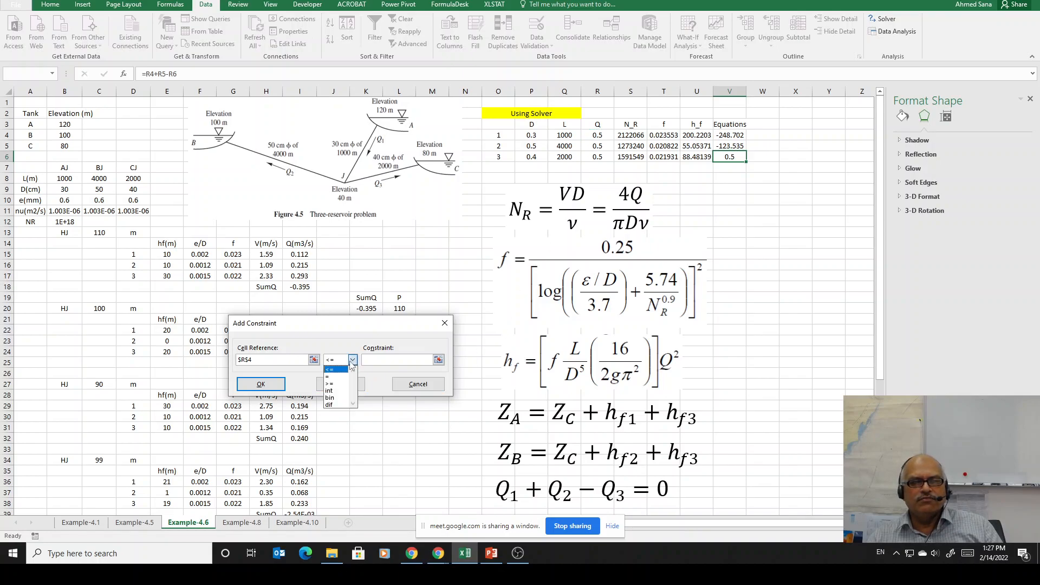
click(332, 384)
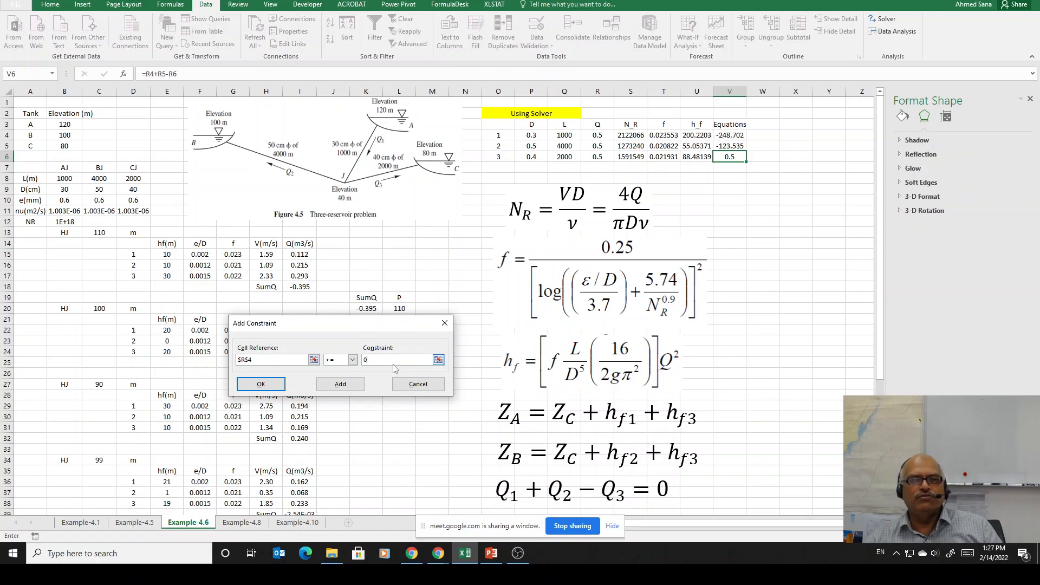
click(260, 389)
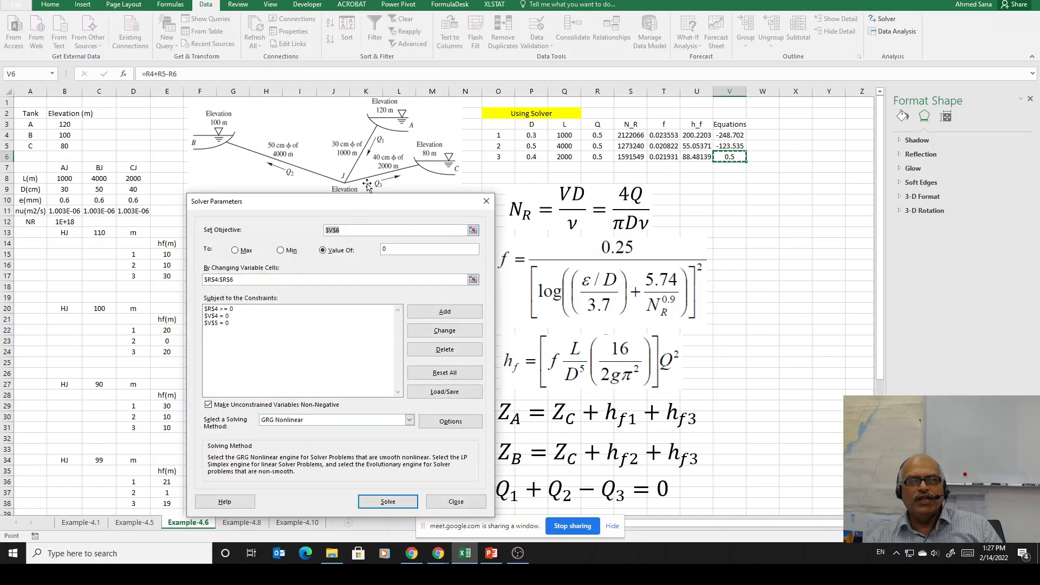
Step: Solve the three-reservoir problem with the GRG Nonlinear method and keep the Solver solution
drag(369, 201, 391, 115)
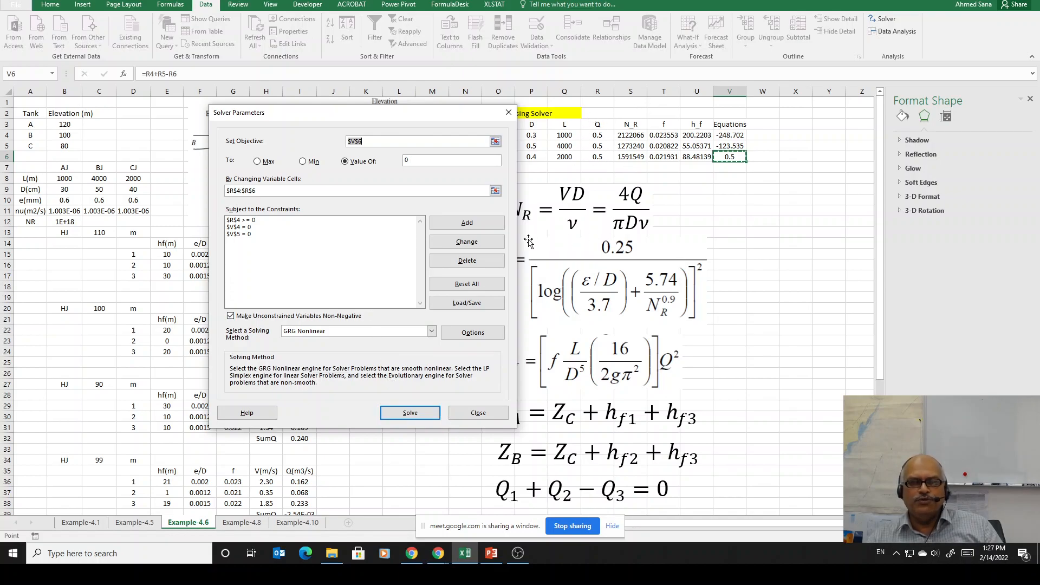
click(410, 413)
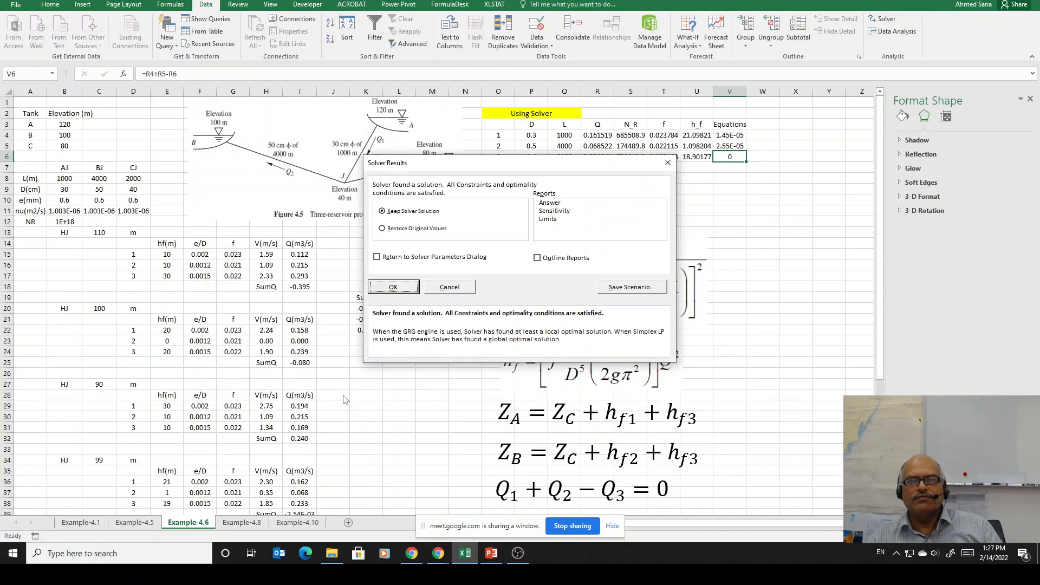
drag(530, 172, 416, 194)
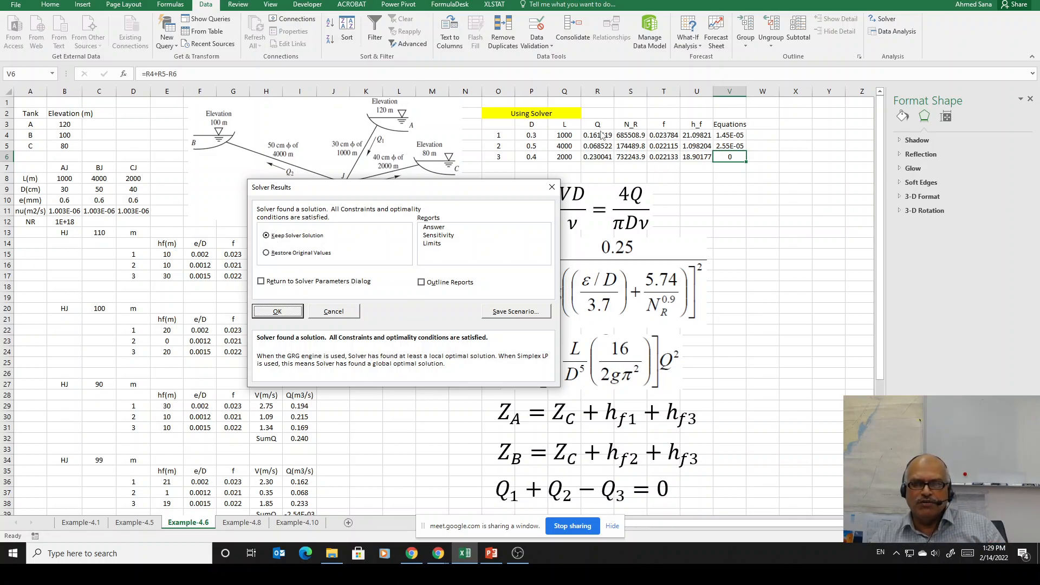
click(277, 312)
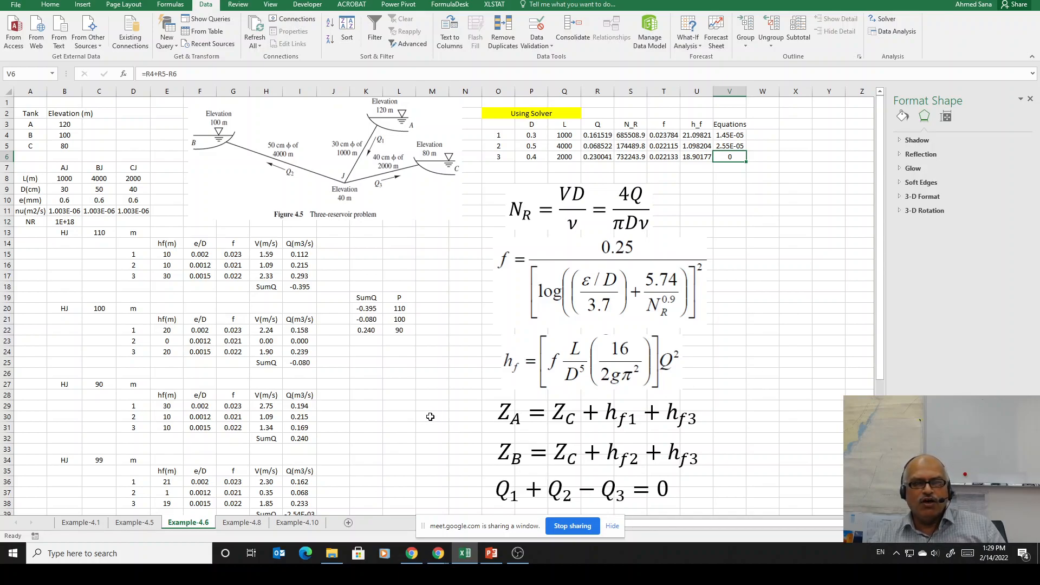
Step: Compare the solved flows in cells R4 to R6 with the trial flows calculated for the 99 m junction head
scroll(764, 330, down, 1)
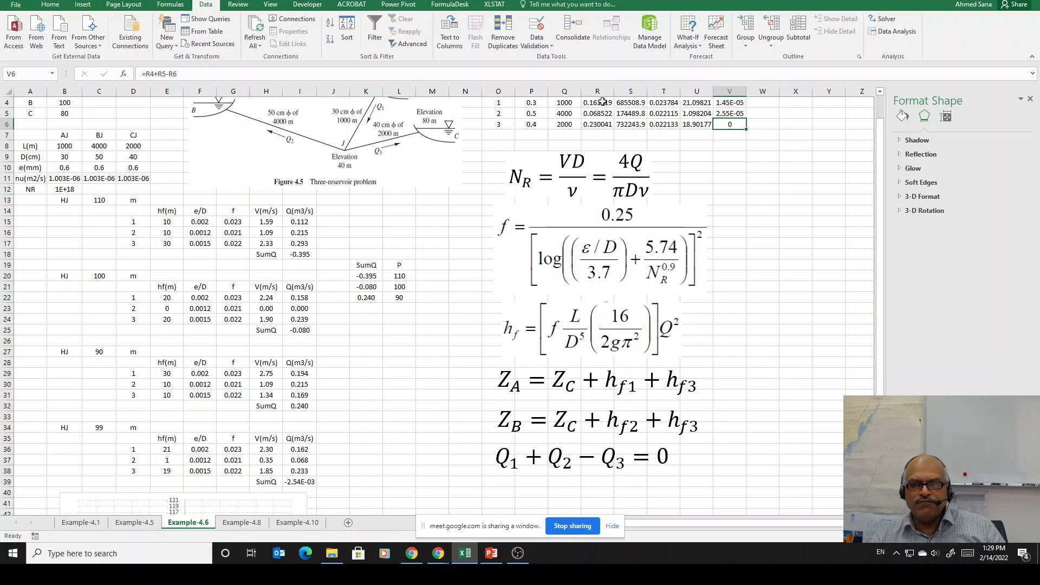
click(881, 92)
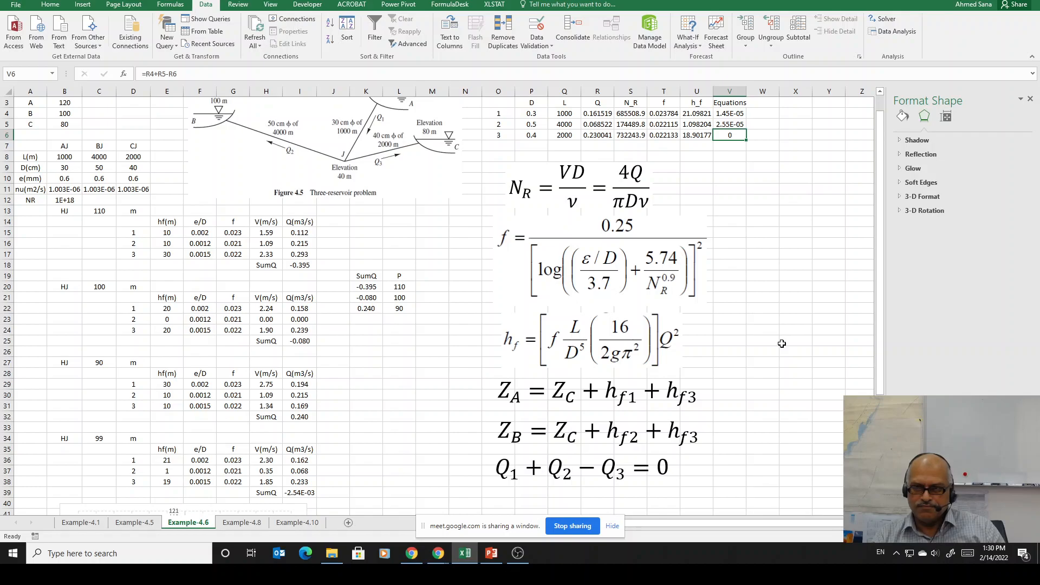
click(881, 91)
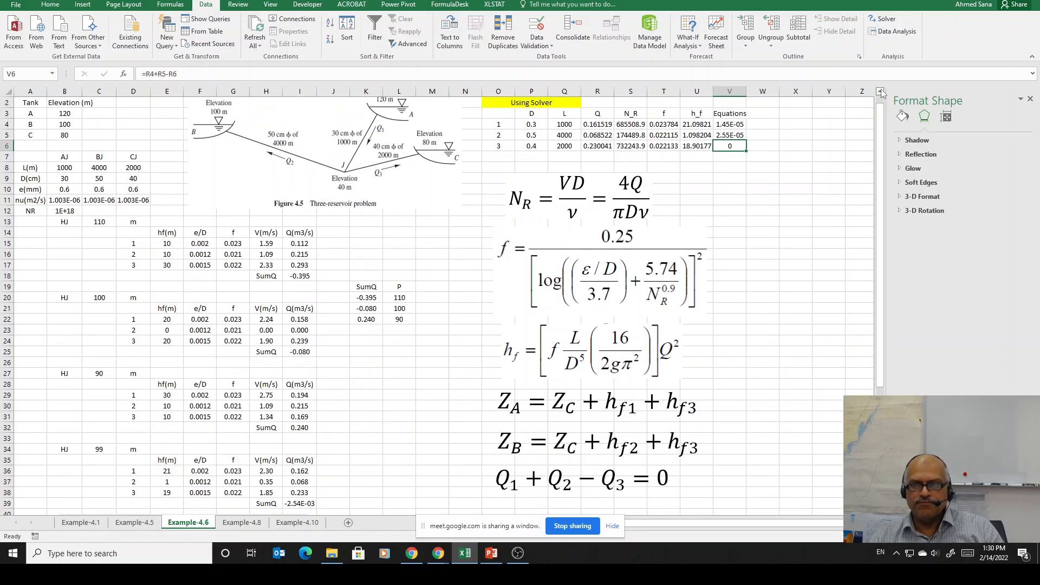
click(881, 92)
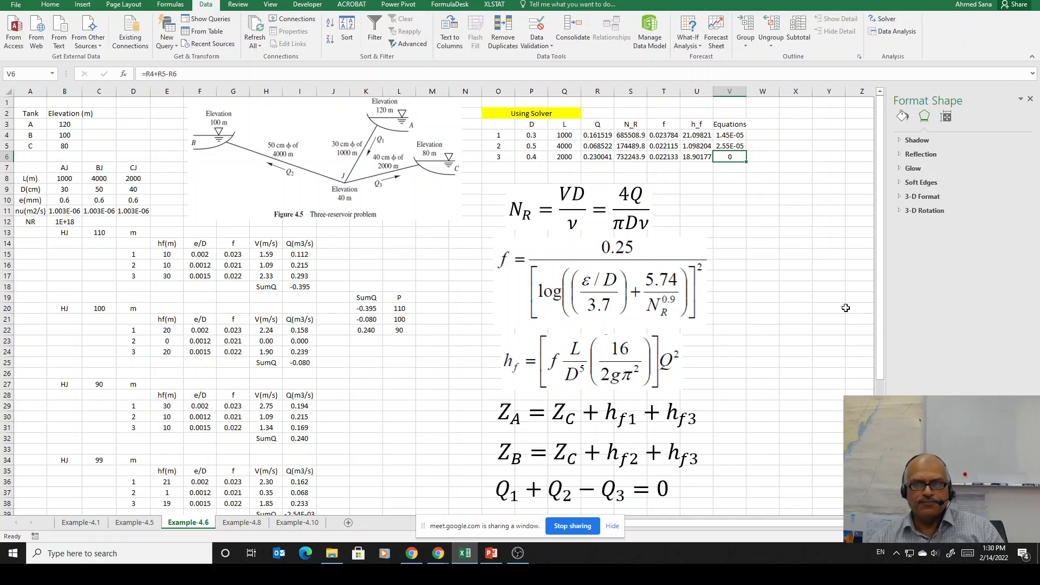